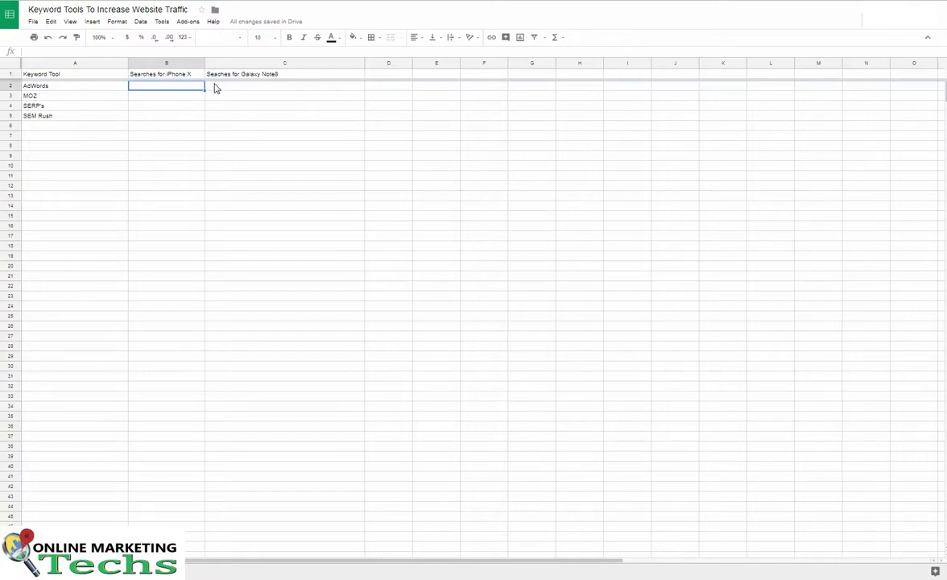
# - Open header cell B1 for editing to copy the product name 'iPhone X'
pyautogui.click(182, 75)
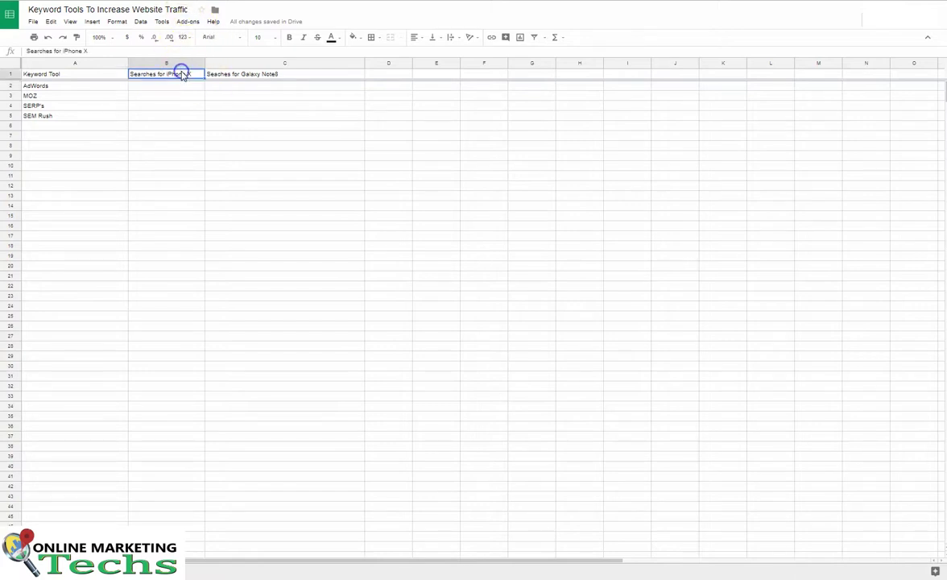
pyautogui.click(182, 74)
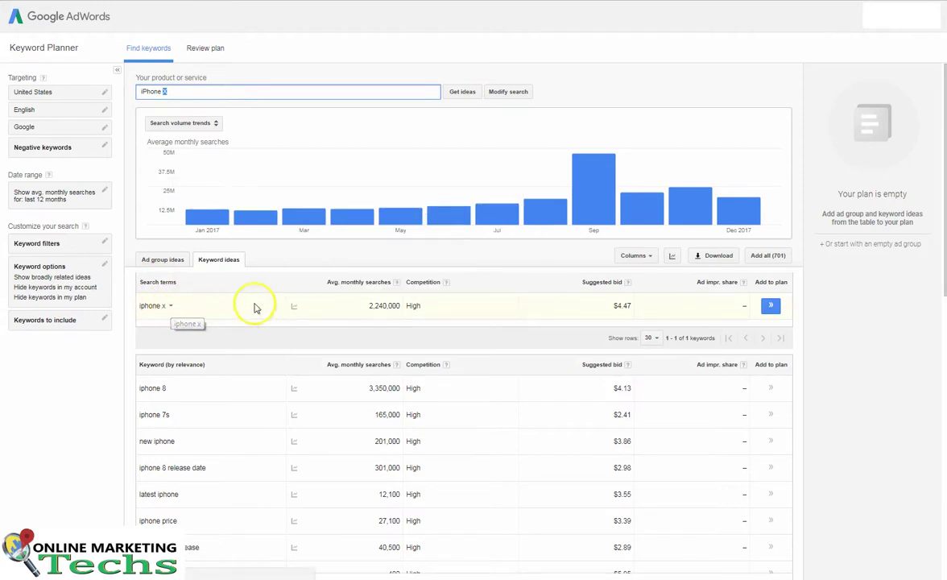
# - Select iPhone X's 2,240,000 average monthly searches figure in Keyword Planner
pyautogui.click(372, 306)
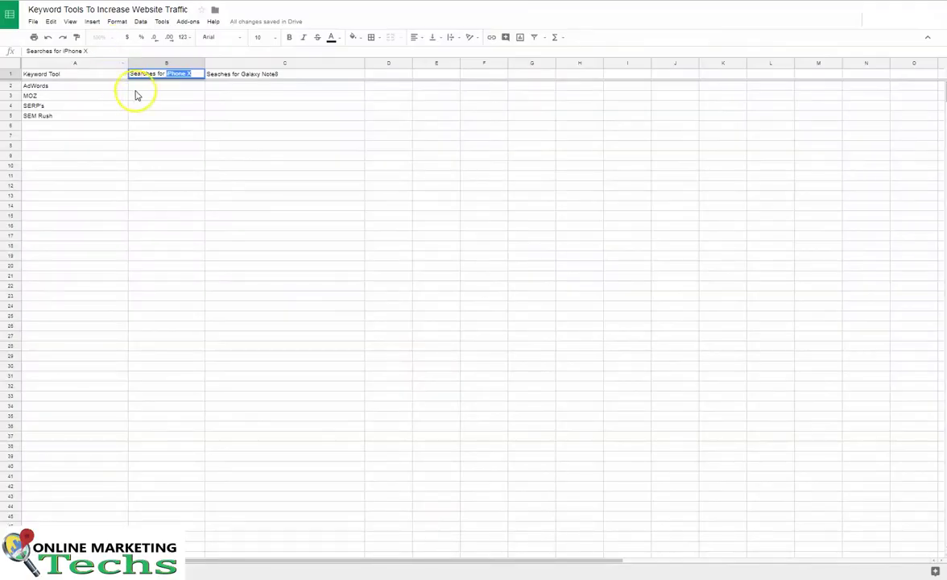
# - Copy AdWords' 2,240,000 figure into B2, the AdWords row's iPhone X cell
pyautogui.click(145, 91)
pyautogui.write('iPhone X')
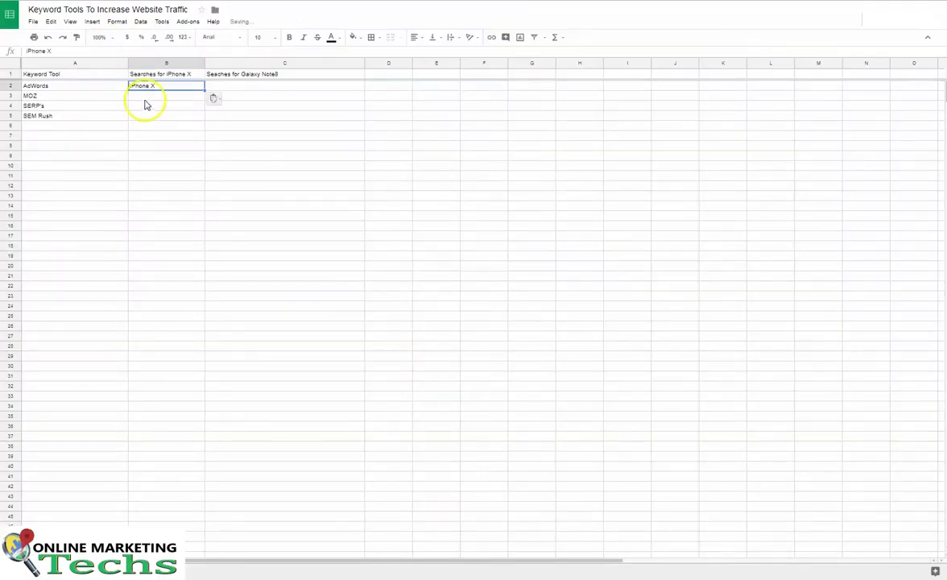
pyautogui.click(142, 97)
pyautogui.click(146, 87)
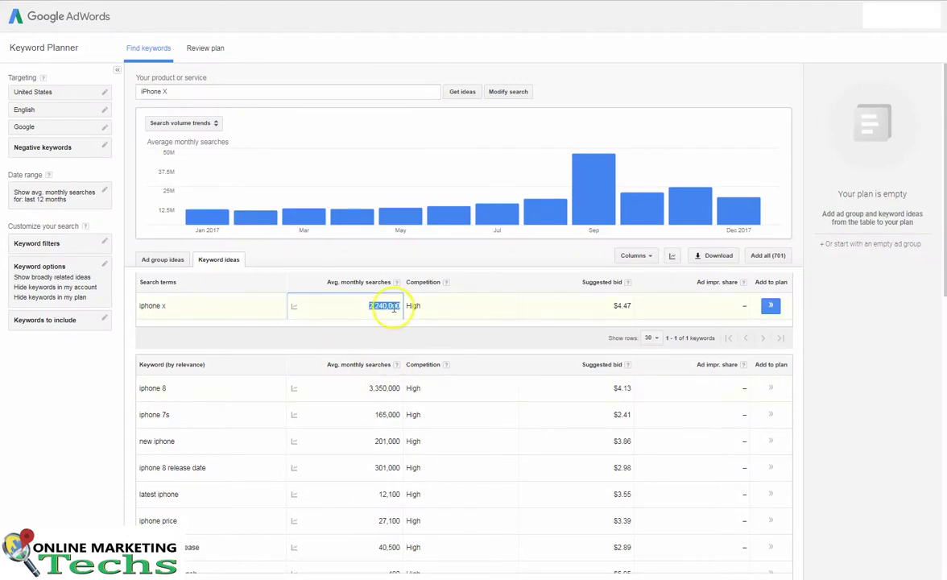
pyautogui.rightClick(383, 308)
pyautogui.click(412, 317)
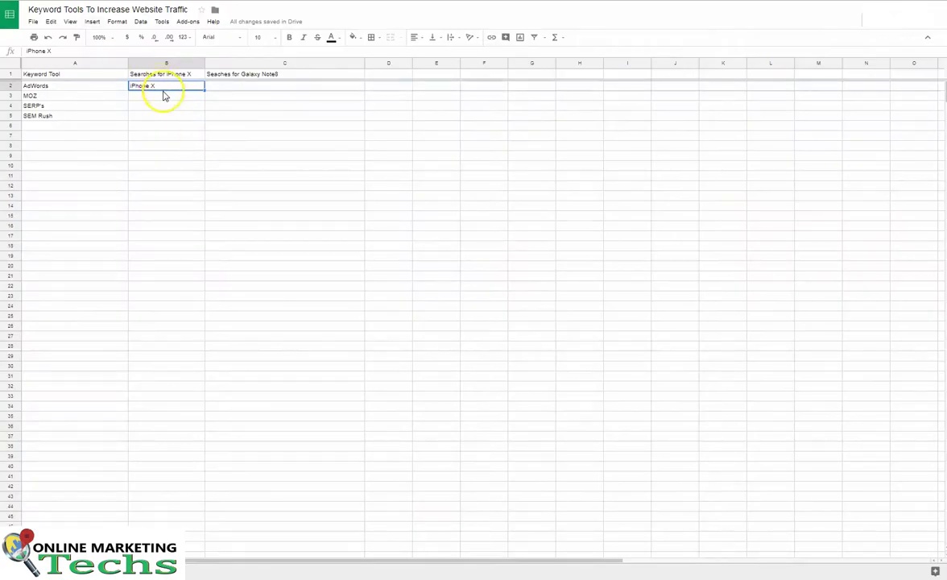
pyautogui.hotkey('ctrl', 'v')
pyautogui.click(227, 95)
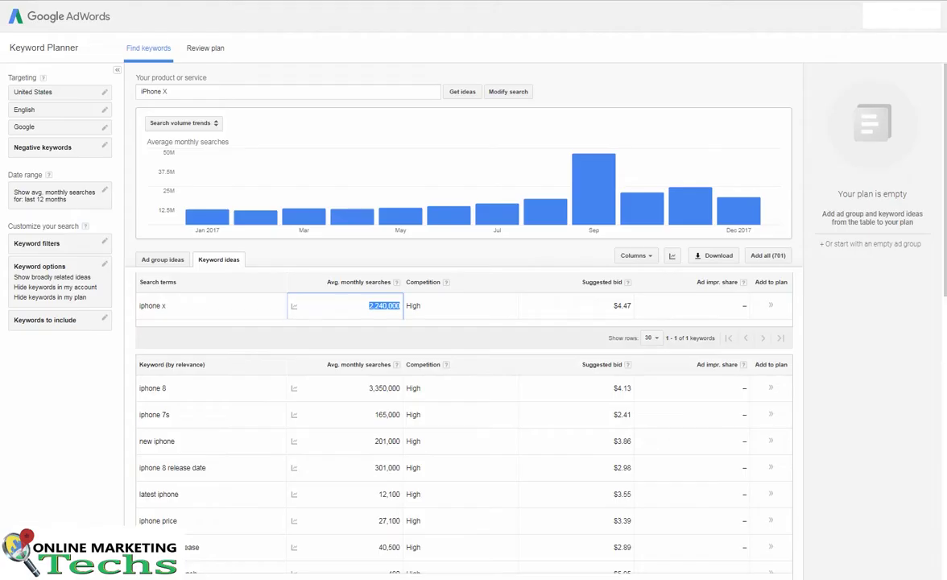
pyautogui.tripleClick(208, 93)
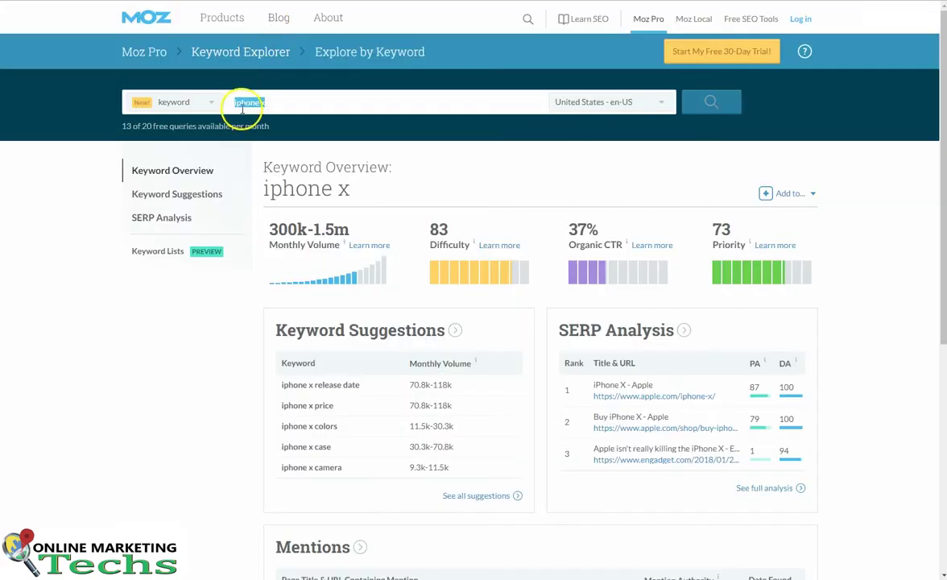
# - Select Moz's 300k-1.5m monthly volume figure for iphone x
pyautogui.moveTo(237, 102); pyautogui.dragTo(264, 101)
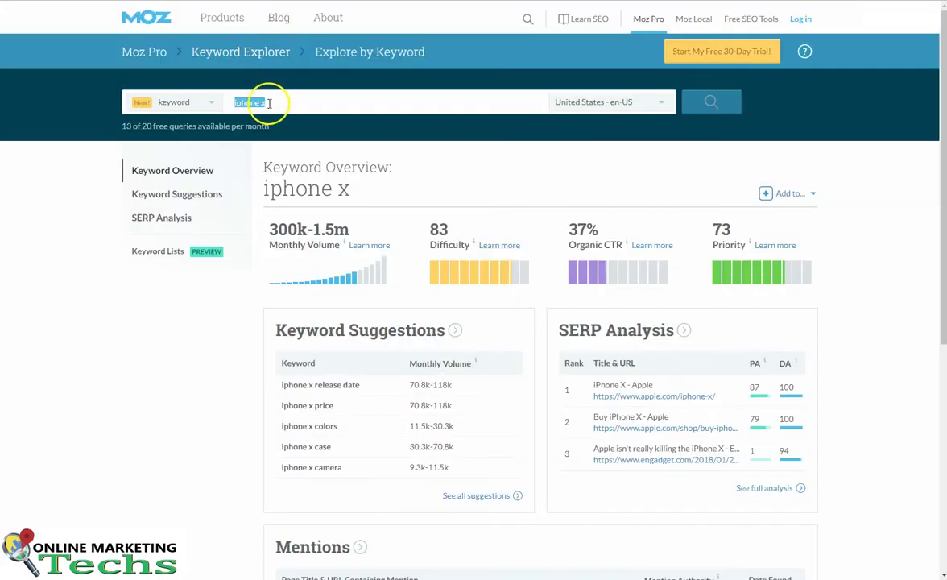
pyautogui.click(268, 104)
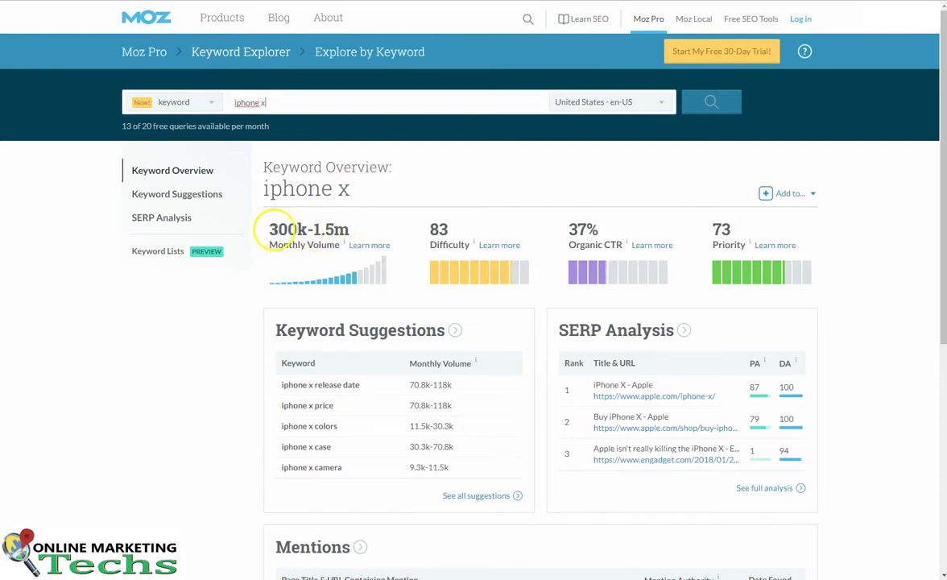
pyautogui.moveTo(256, 229); pyautogui.dragTo(328, 229)
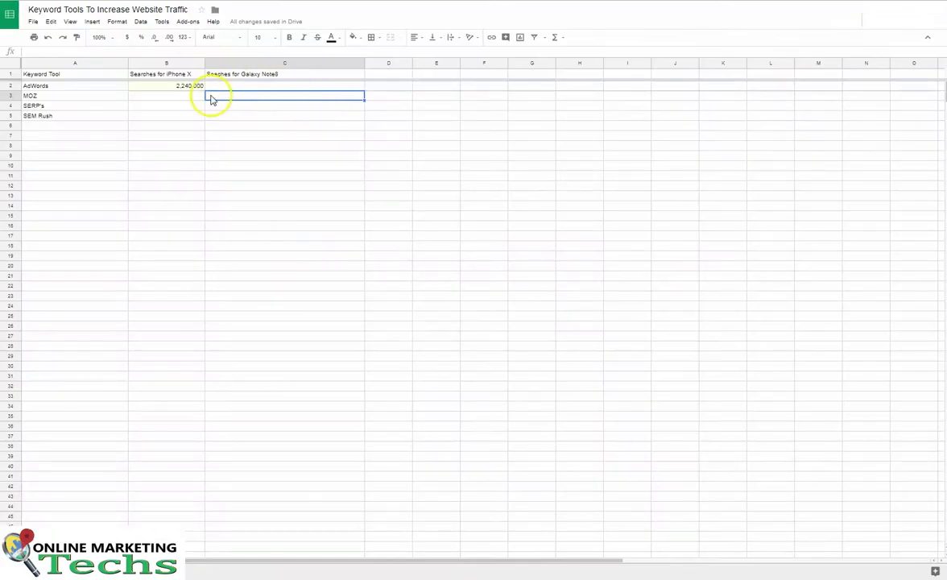
# - Paste 300k-1.5m into B3 for MOZ and clear the stray duplicate from C3
pyautogui.click(185, 96)
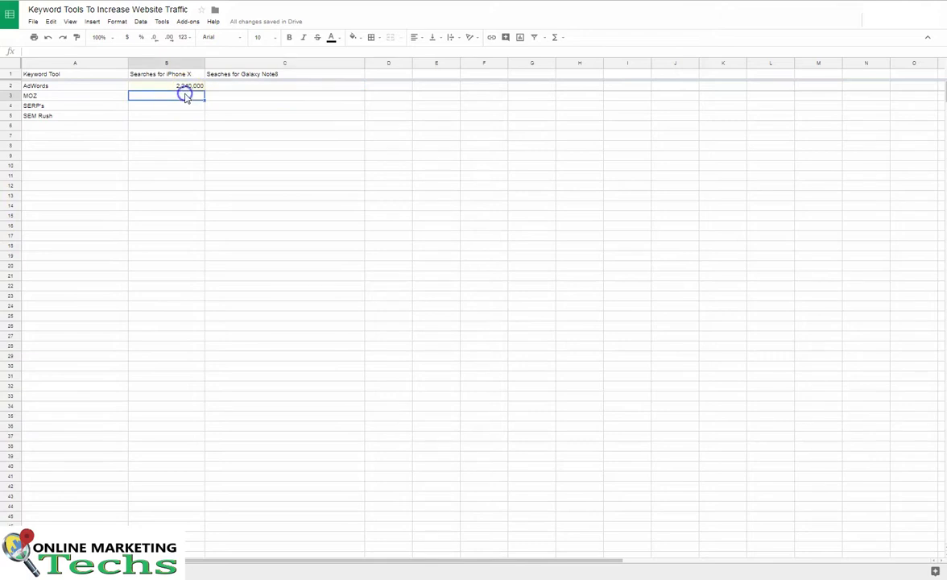
pyautogui.hotkey('ctrl', 'v')
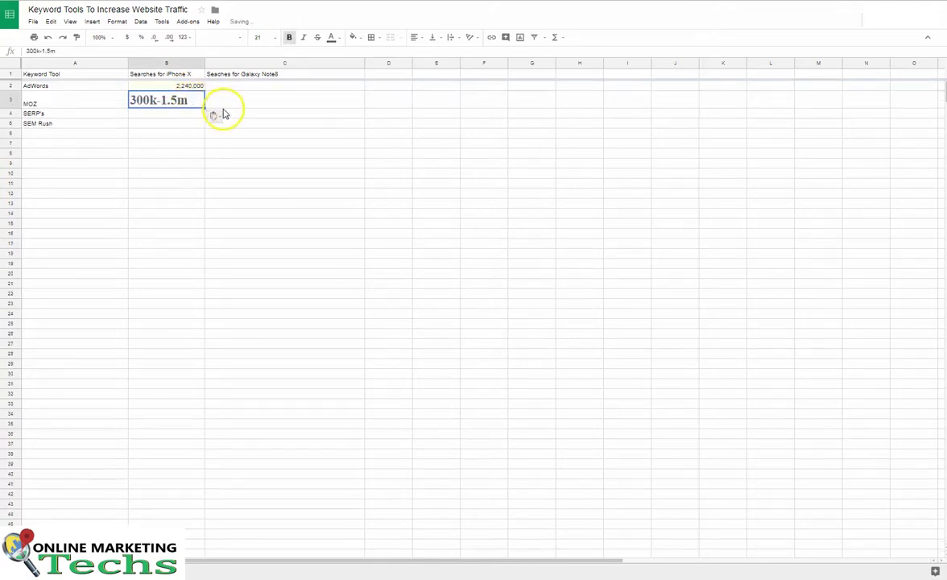
pyautogui.click(229, 103)
pyautogui.rightClick(230, 103)
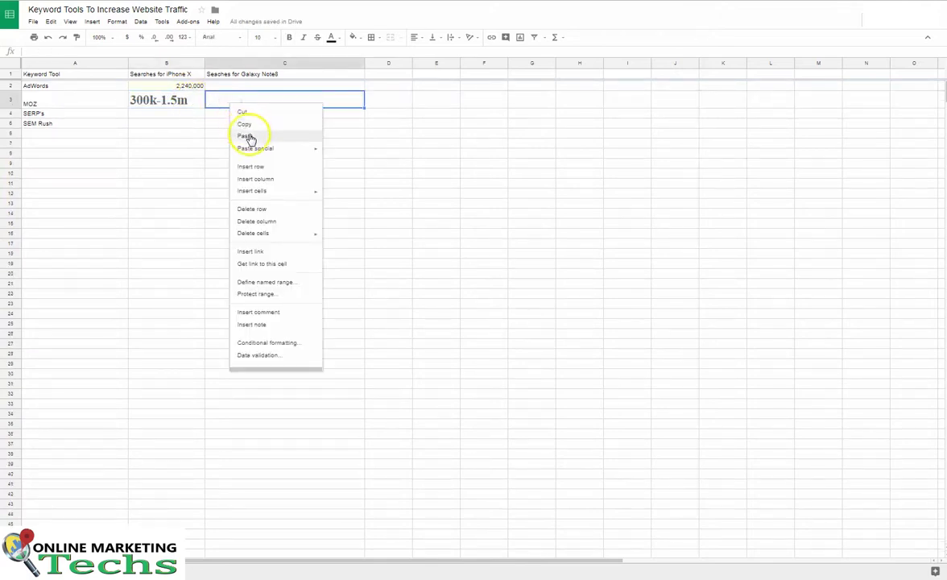
pyautogui.click(253, 134)
pyautogui.click(252, 130)
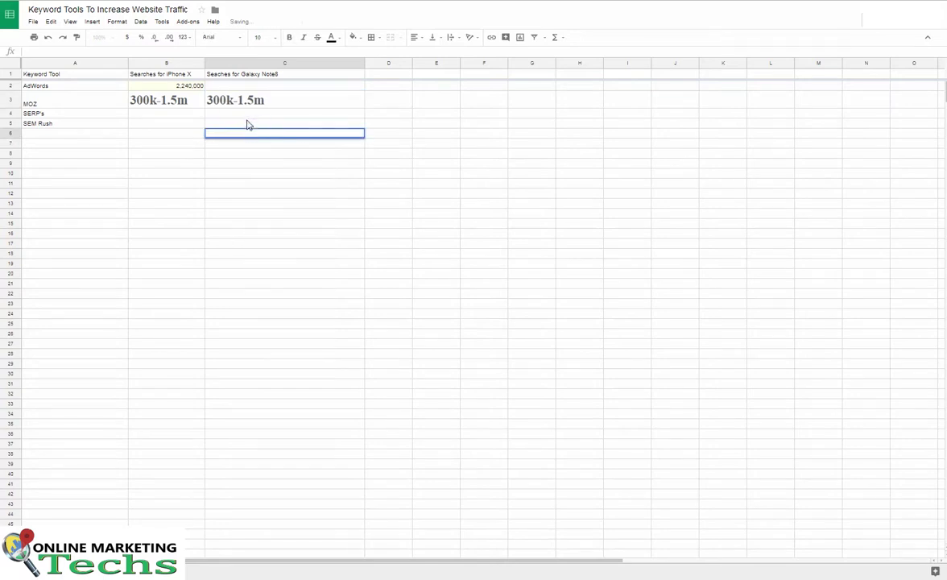
pyautogui.click(239, 102)
pyautogui.click(239, 117)
pyautogui.press('Up')
pyautogui.press('Delete')
# - Copy empty C3 and paste its format only onto B3 to restore plain formatting
pyautogui.rightClick(226, 104)
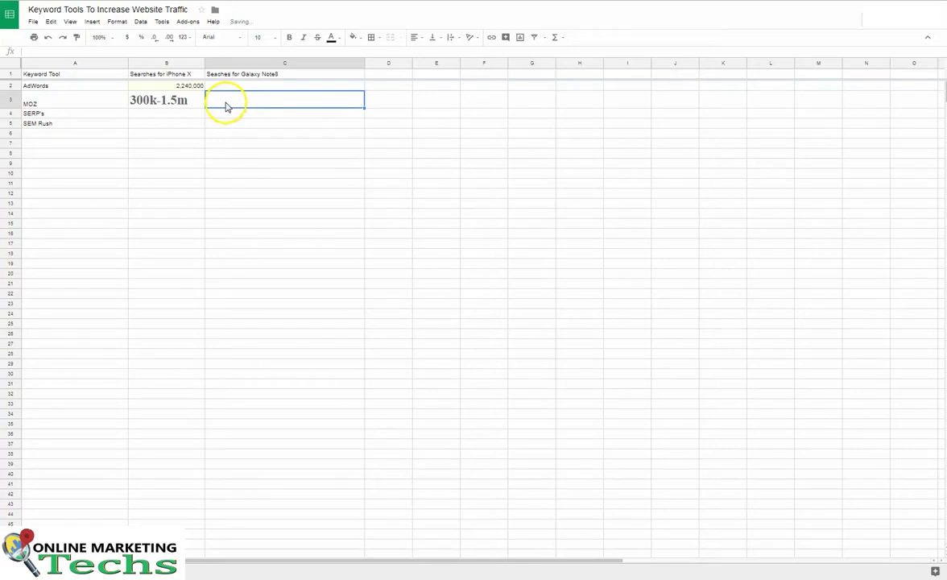
pyautogui.click(241, 125)
pyautogui.click(169, 100)
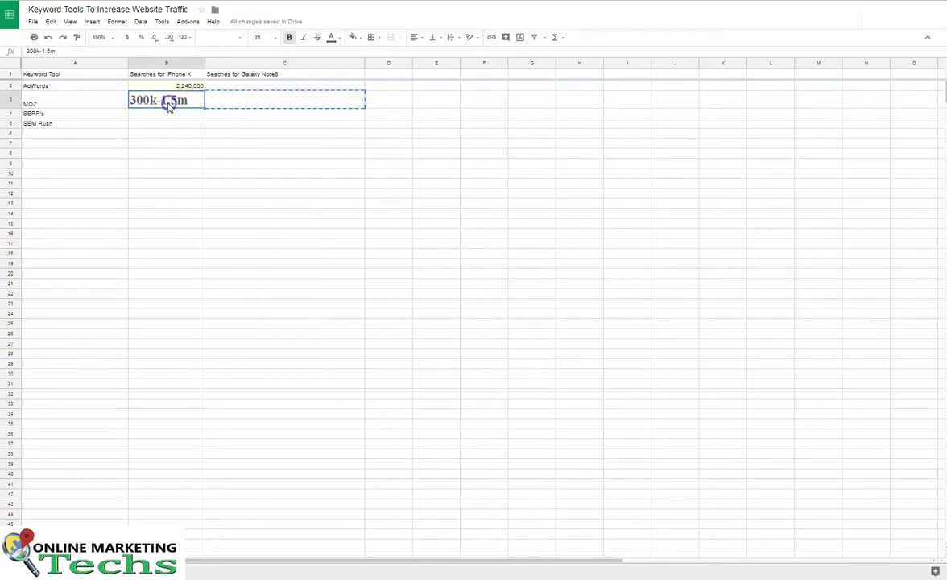
pyautogui.rightClick(169, 103)
pyautogui.moveTo(254, 150)
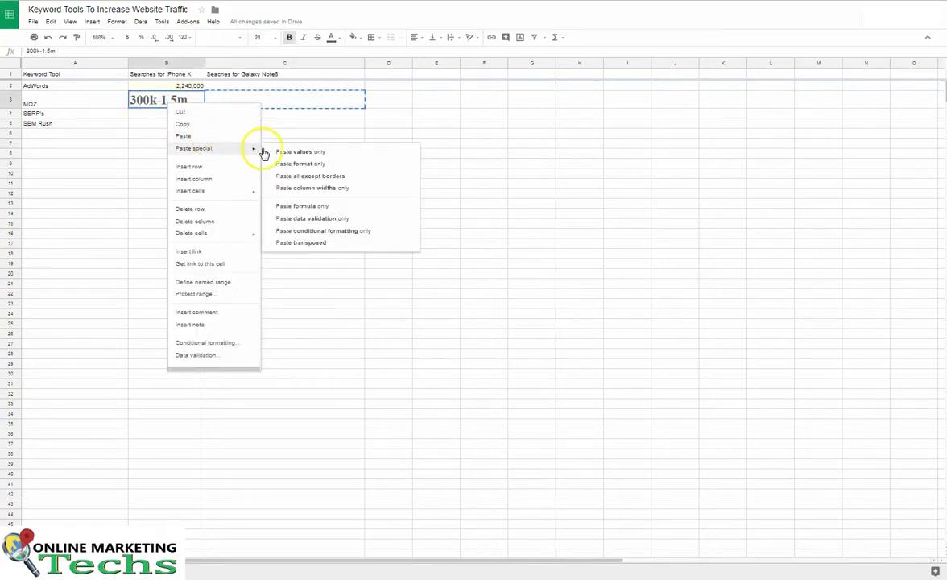
pyautogui.click(298, 164)
pyautogui.click(233, 145)
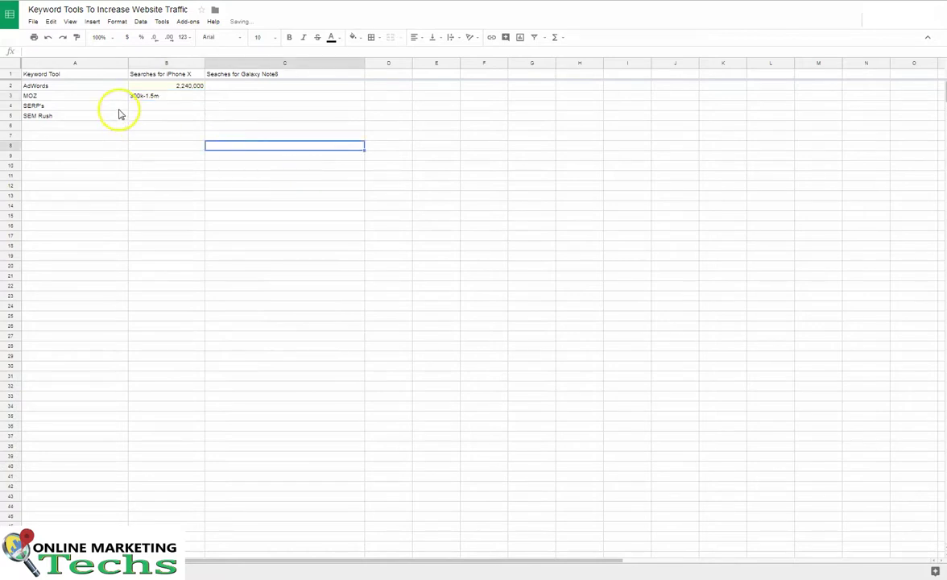
pyautogui.click(70, 106)
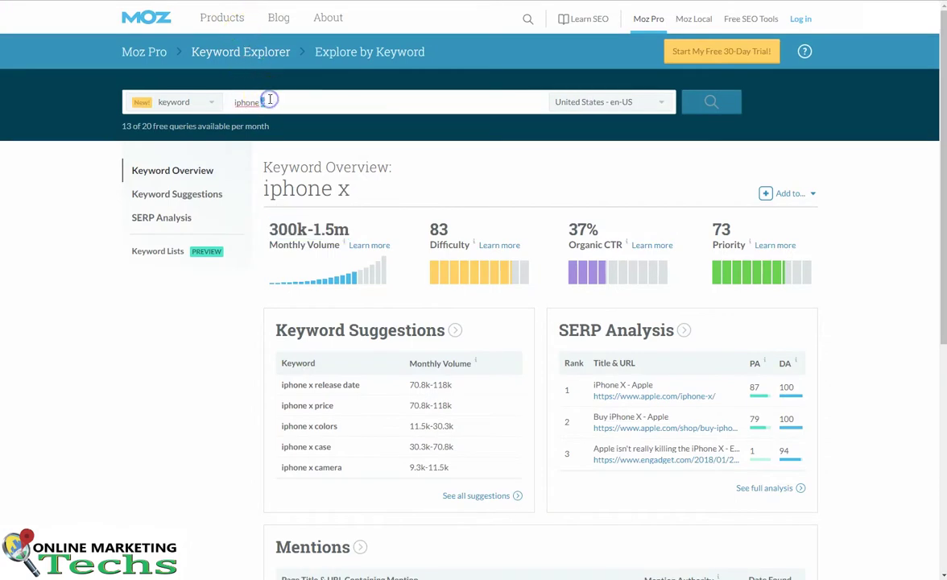
# - Search iphone x in SERPs, pass the reCAPTCHA, and pick its 6,600 volume
pyautogui.tripleClick(269, 99)
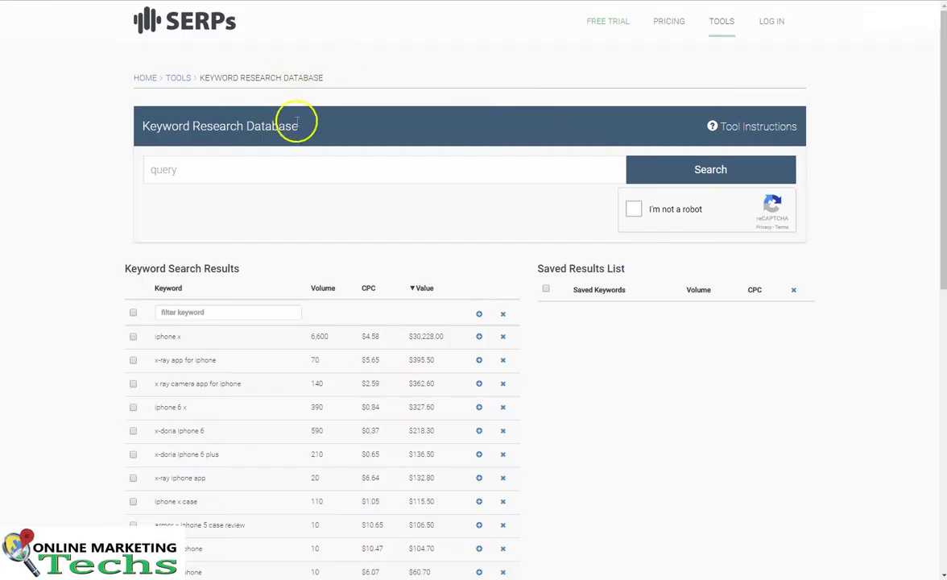
pyautogui.click(268, 174)
pyautogui.hotkey('ctrl', 'v')
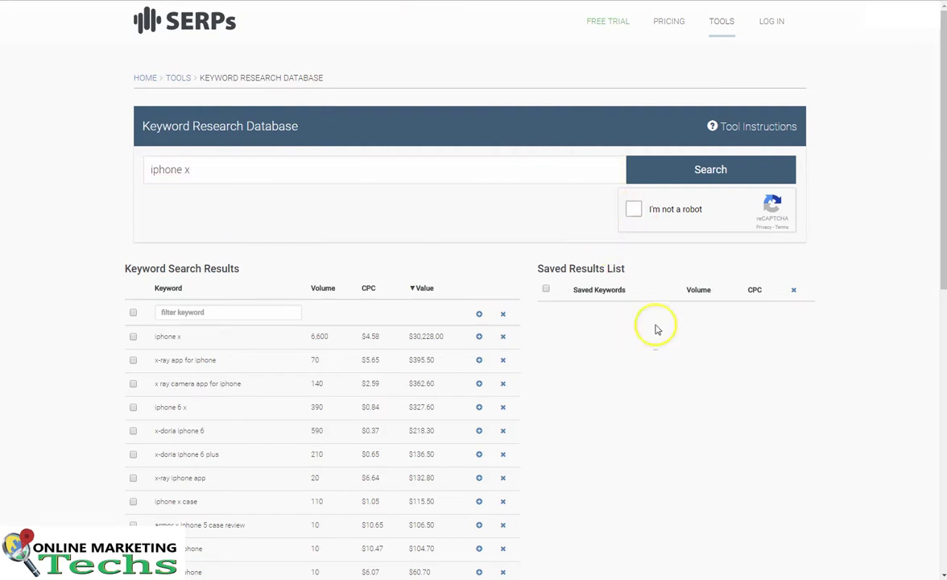
pyautogui.click(634, 208)
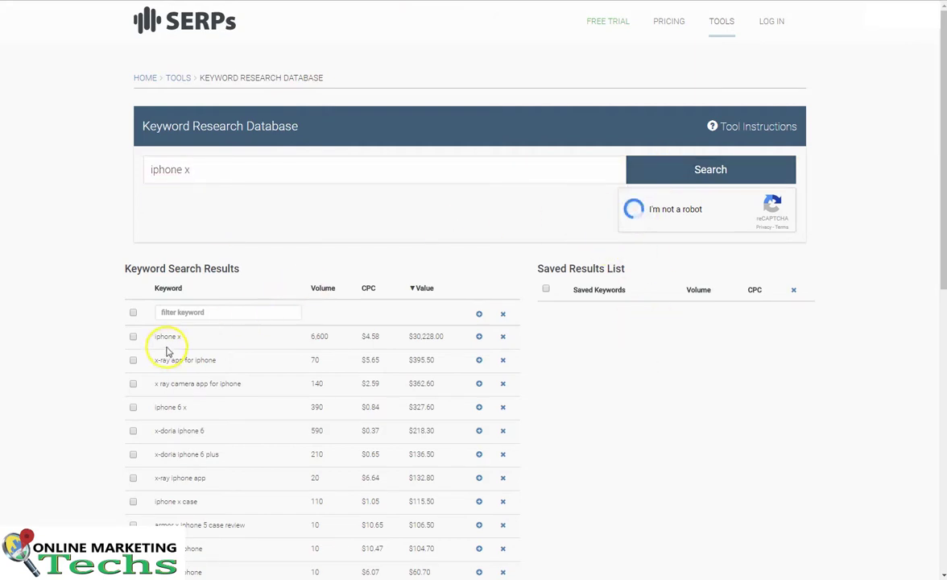
pyautogui.click(319, 337)
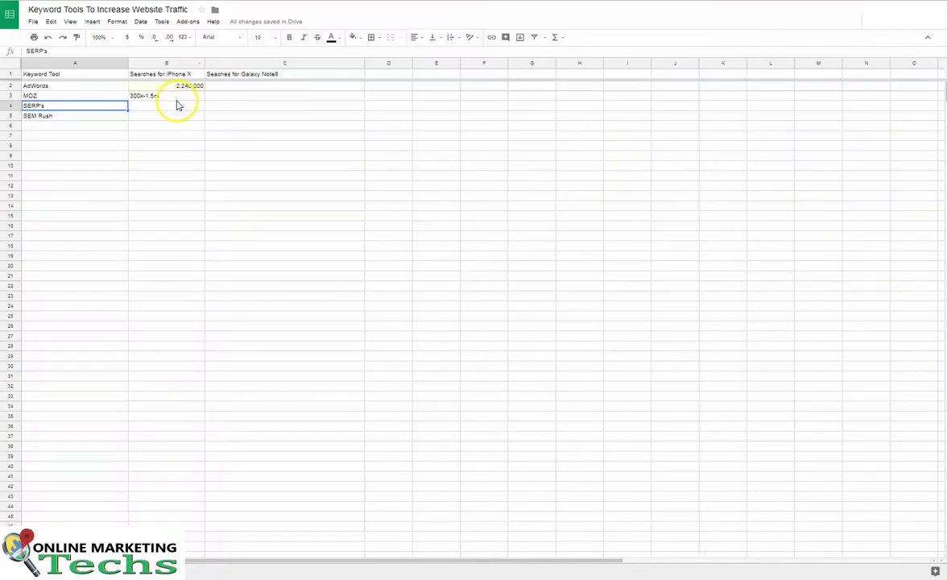
# - Paste the 6,600 volume into B4, the SERP's row iPhone X cell
pyautogui.click(178, 106)
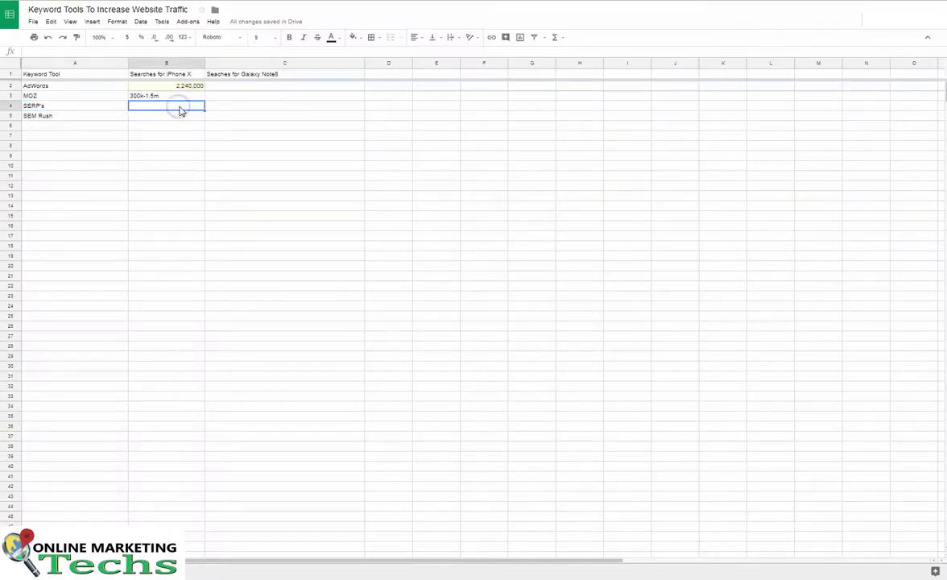
pyautogui.hotkey('ctrl', 'v')
pyautogui.click(168, 97)
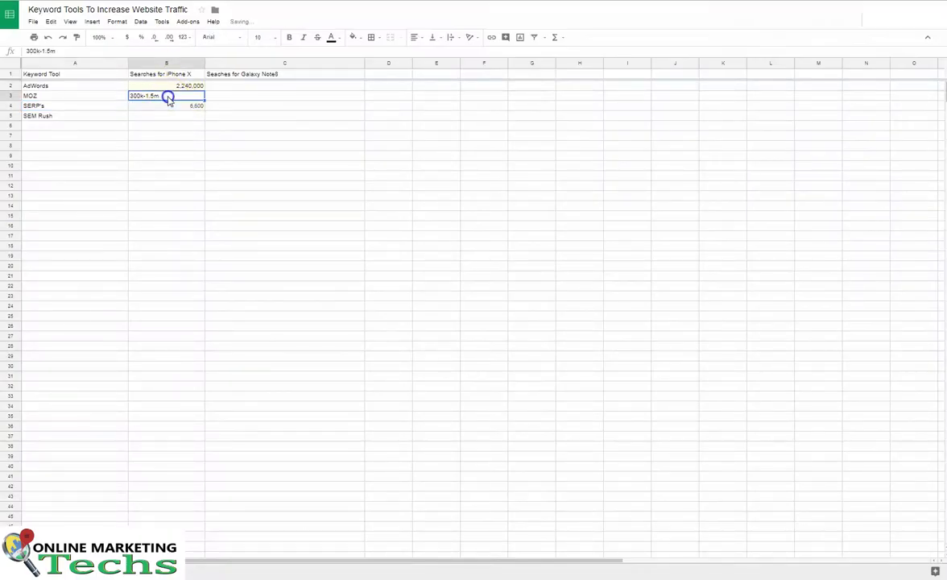
pyautogui.click(180, 107)
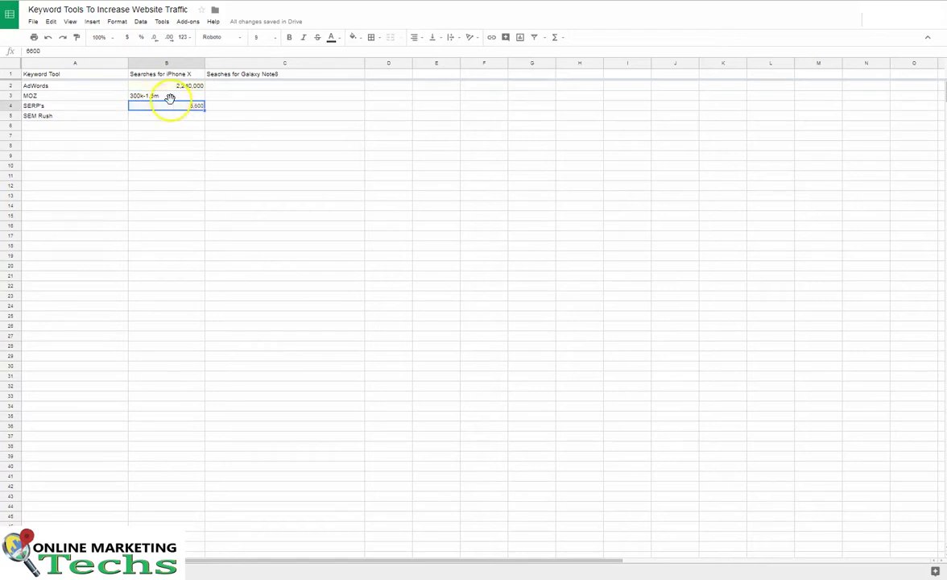
# - Check the MOZ figure and select the empty SEM Rush cell B5 for iPhone X
pyautogui.click(168, 97)
pyautogui.click(99, 117)
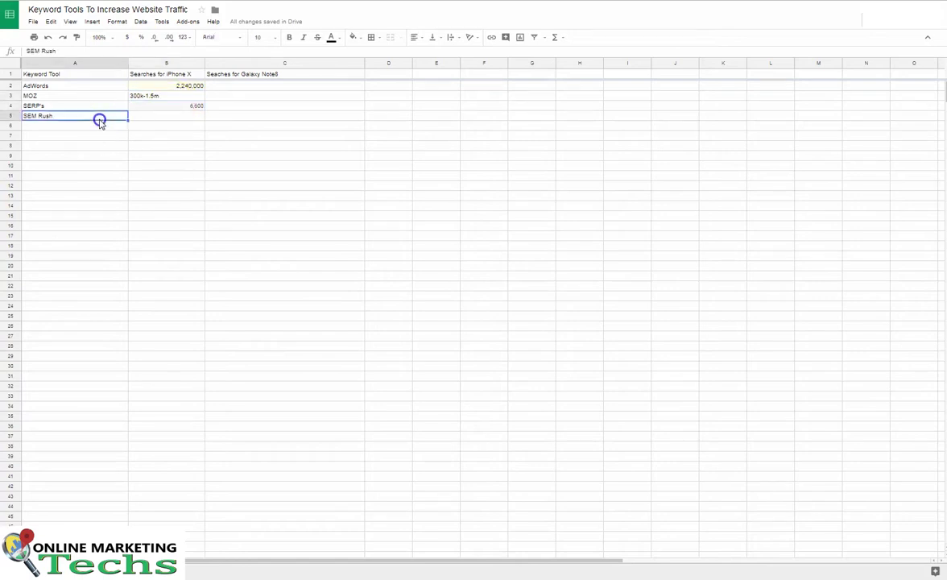
pyautogui.click(160, 116)
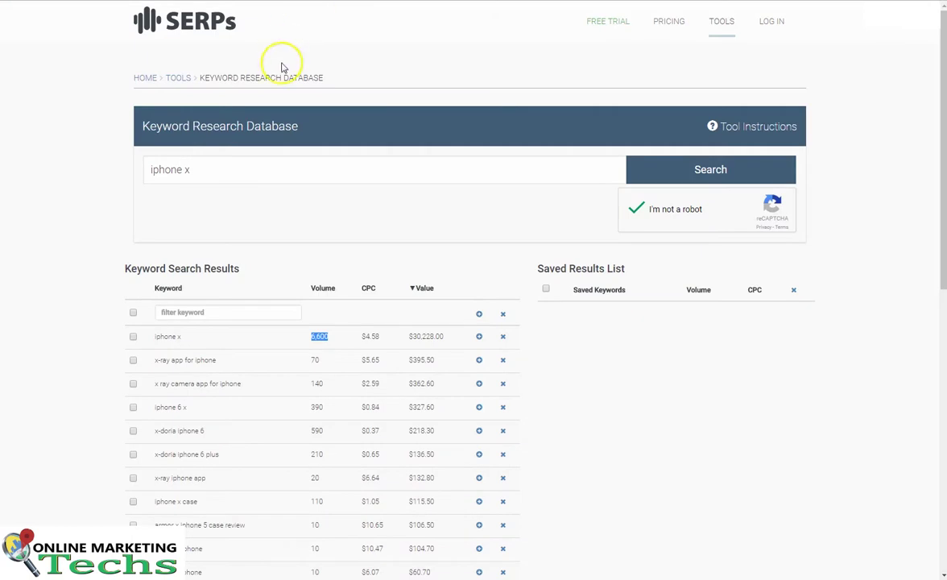
pyautogui.tripleClick(203, 173)
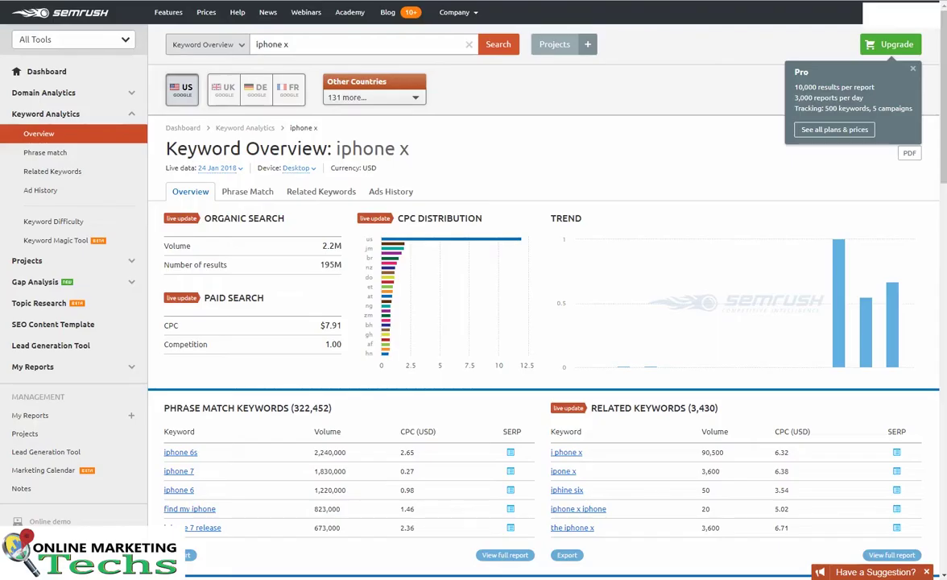
# - Select SEMrush's 2.2M organic search volume for iphone x
pyautogui.tripleClick(359, 39)
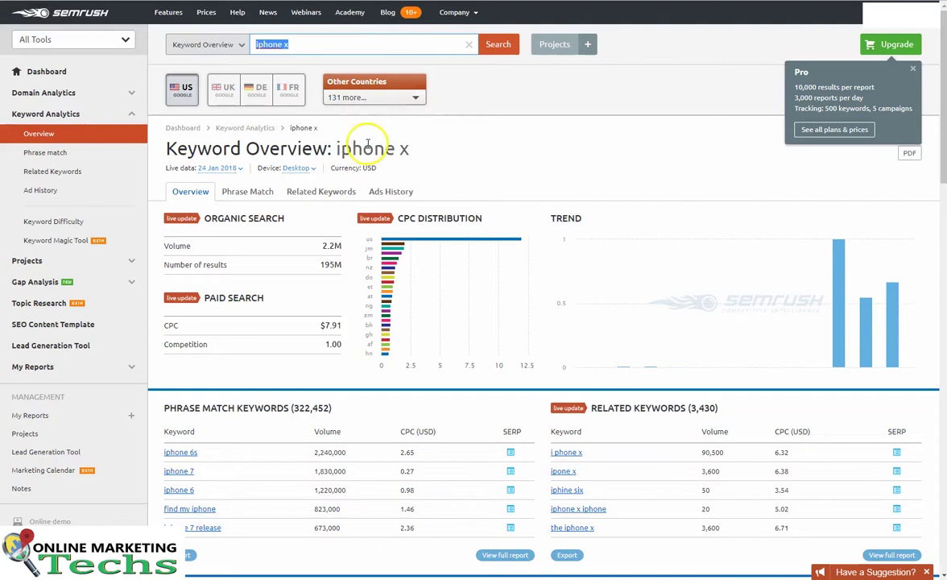
pyautogui.moveTo(339, 148); pyautogui.dragTo(411, 148)
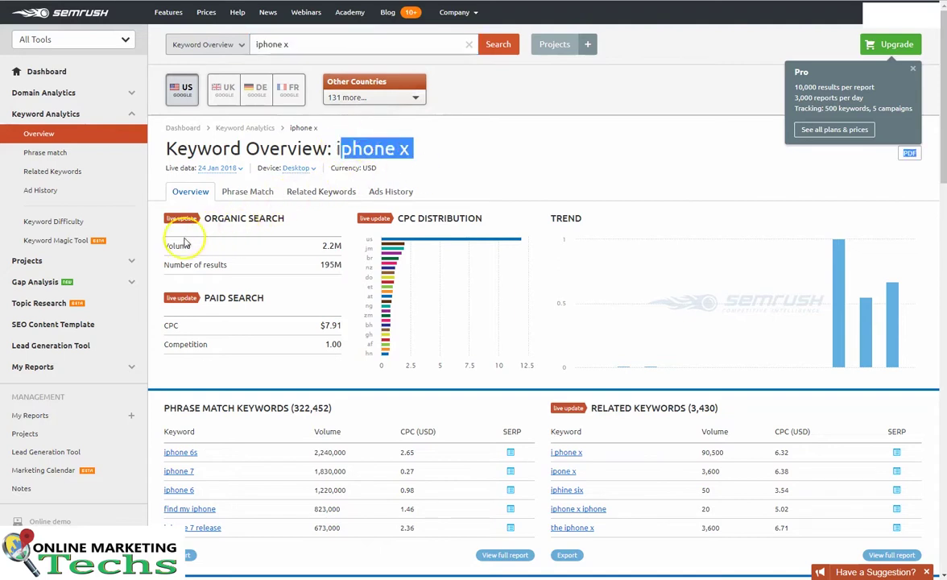
pyautogui.click(326, 245)
pyautogui.tripleClick(324, 247)
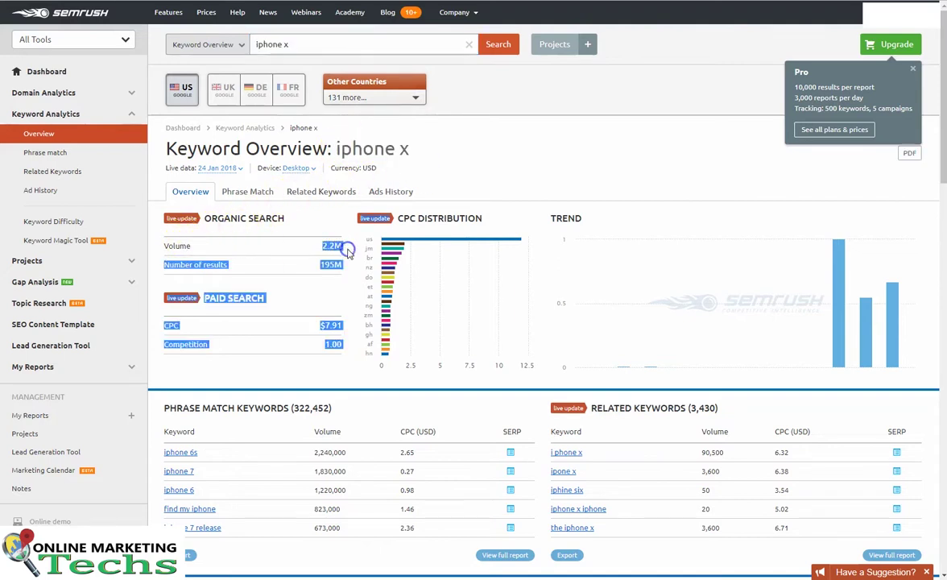
pyautogui.click(329, 245)
pyautogui.moveTo(333, 246); pyautogui.dragTo(344, 249)
pyautogui.click(334, 244)
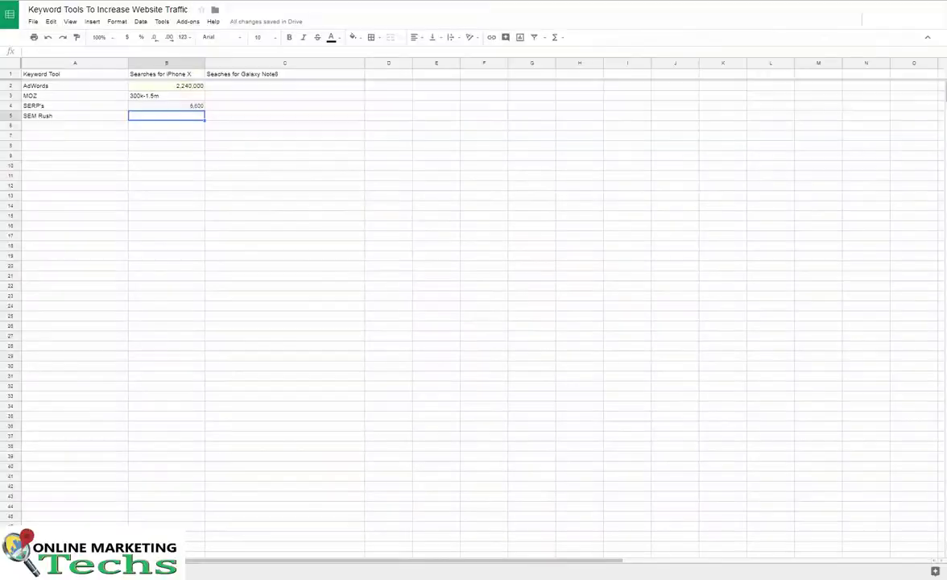
pyautogui.click(186, 121)
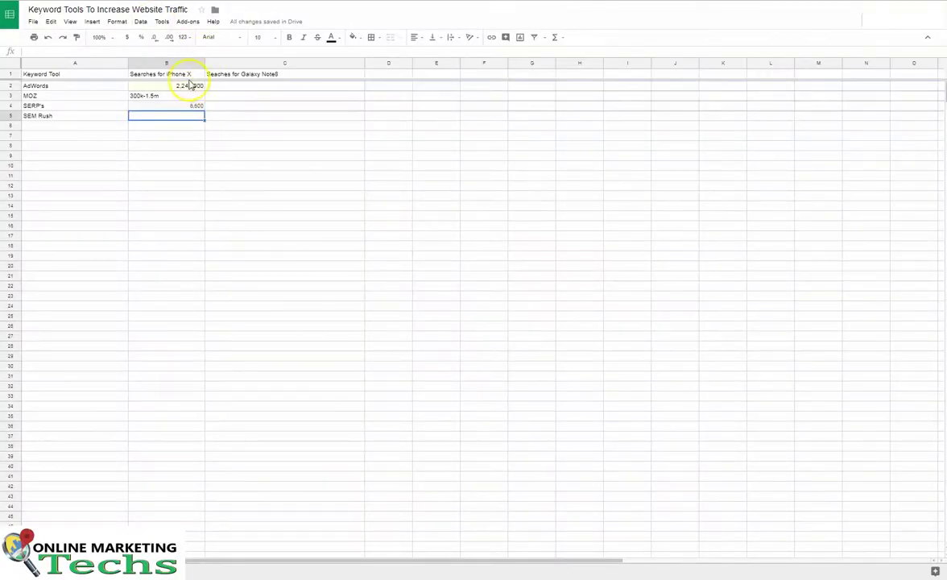
# - Enter 2.2M in B5 for SEM Rush and select 'Galaxy Note8' in header C1
pyautogui.write('2.2M')
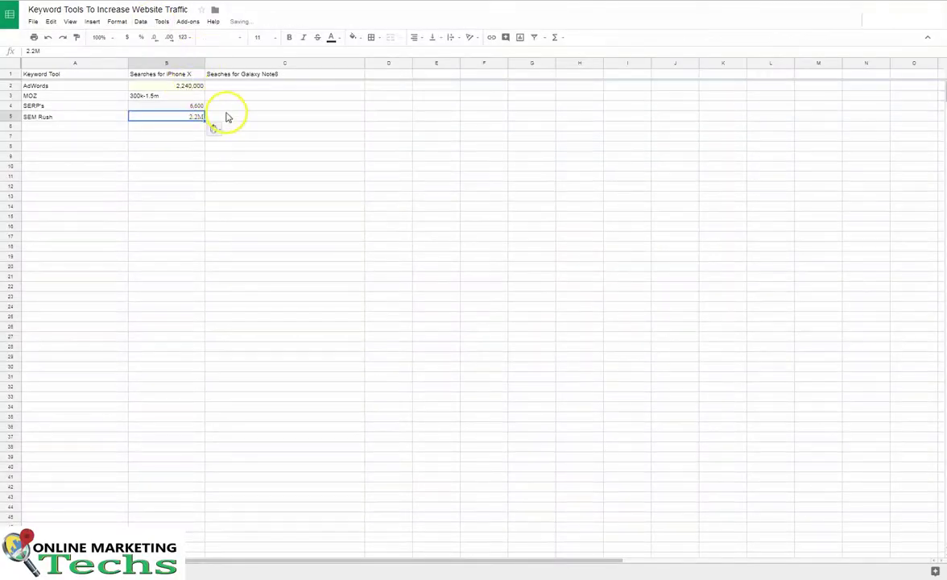
pyautogui.click(226, 119)
pyautogui.click(222, 85)
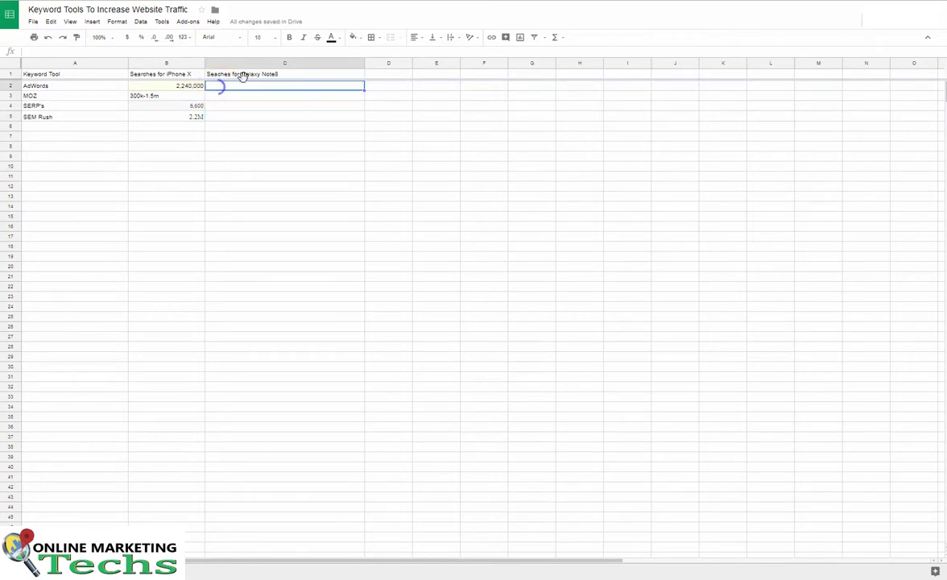
pyautogui.click(256, 74)
pyautogui.doubleClick(249, 78)
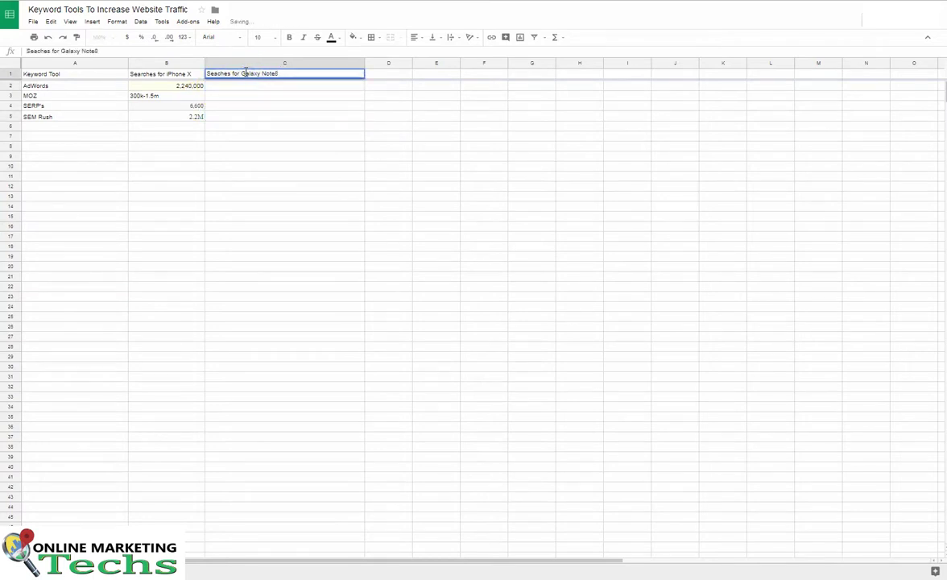
pyautogui.moveTo(241, 73); pyautogui.dragTo(291, 73)
pyautogui.hotkey('ctrl', 'c')
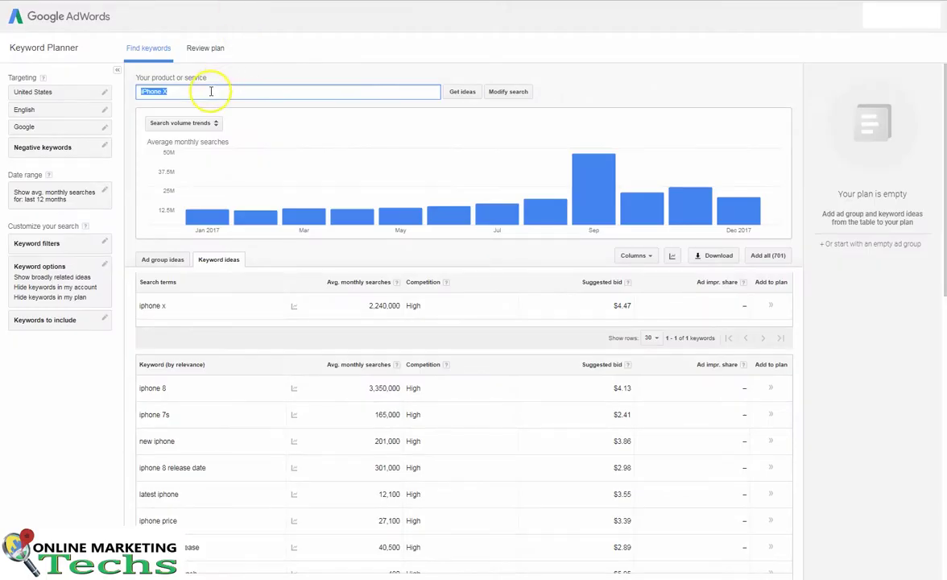
# - Search Galaxy Note8 in Keyword Planner and select its 4,400 average monthly searches
pyautogui.rightClick(209, 92)
pyautogui.click(262, 127)
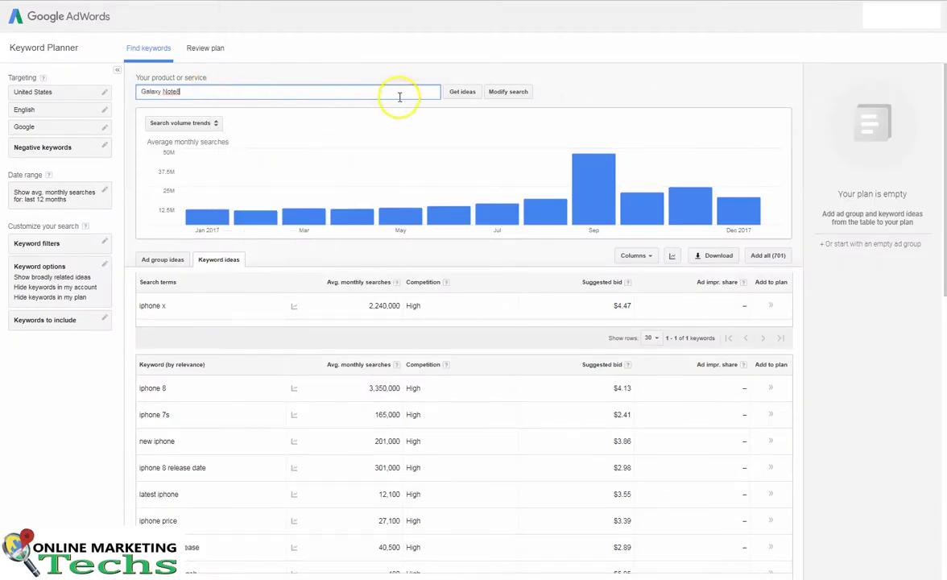
pyautogui.click(454, 93)
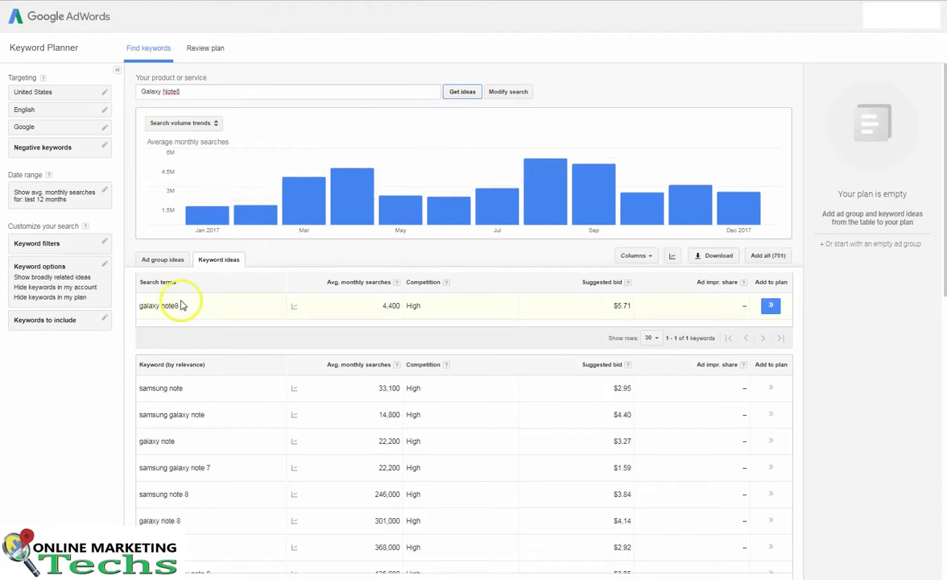
pyautogui.doubleClick(391, 306)
pyautogui.hotkey('ctrl', 'c')
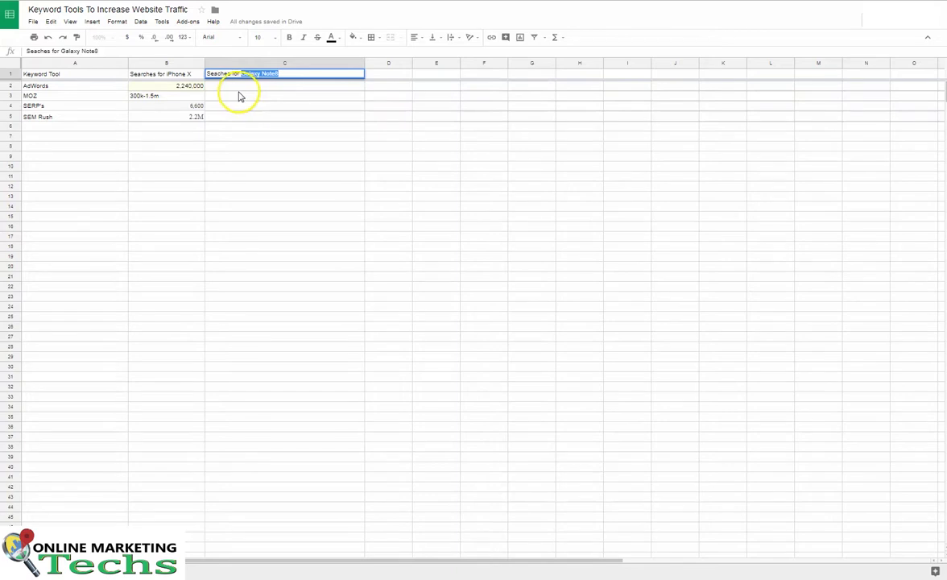
# - Paste 4,400 into C2, the AdWords row's Galaxy Note8 cell
pyautogui.click(236, 89)
pyautogui.hotkey('ctrl', 'v')
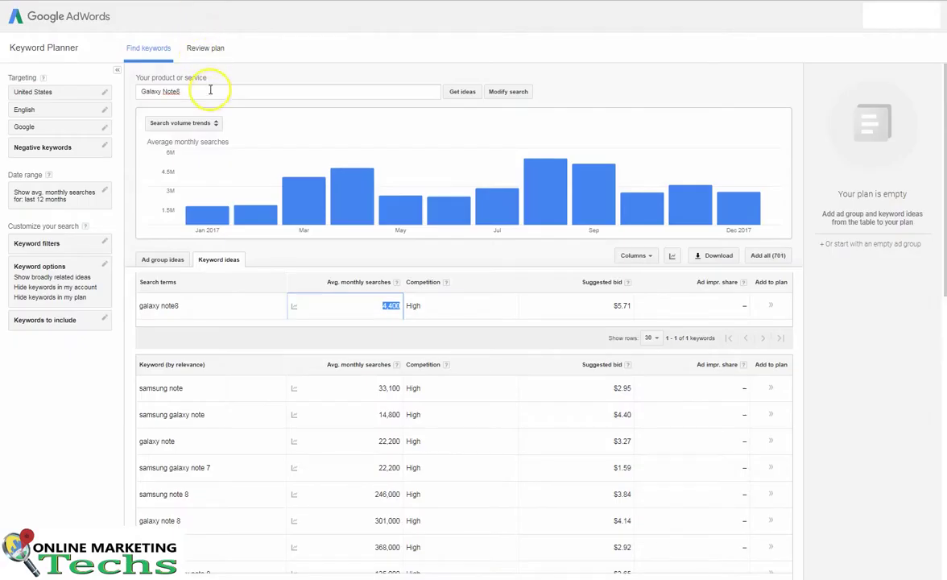
pyautogui.tripleClick(210, 92)
pyautogui.hotkey('ctrl', 'c')
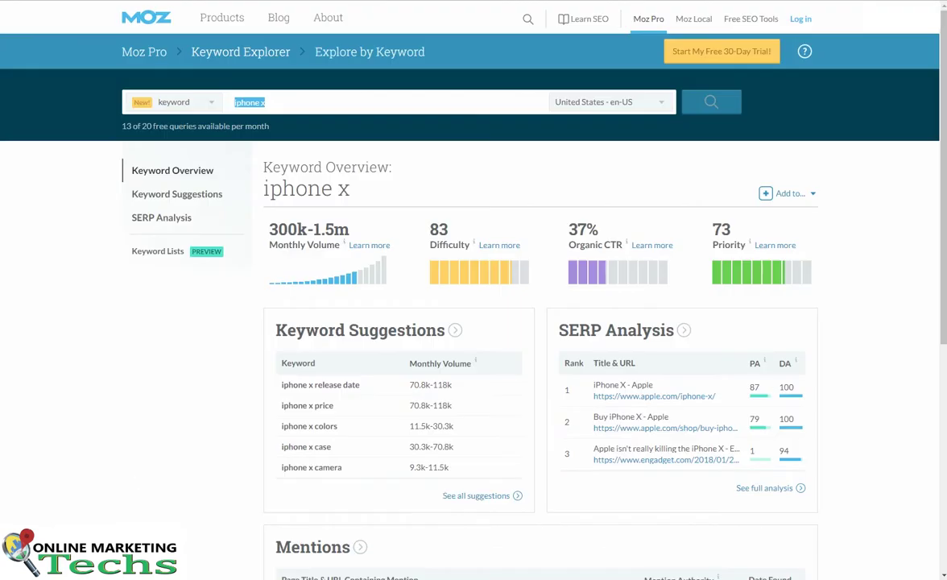
pyautogui.click(285, 97)
# - Search Moz Keyword Explorer for galaxy note8 and select its 6.5k-9.3k monthly volume
pyautogui.tripleClick(285, 101)
pyautogui.hotkey('ctrl', 'v')
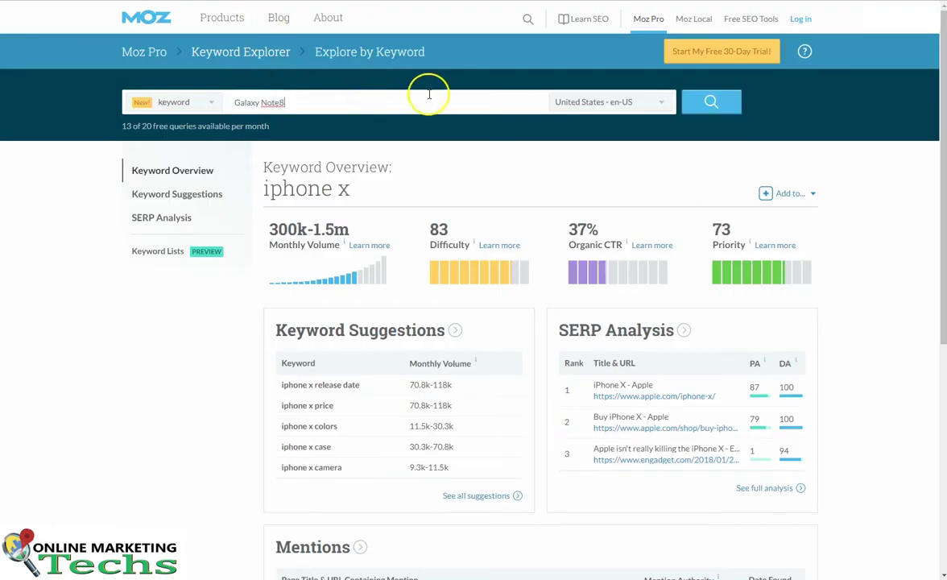
pyautogui.click(710, 108)
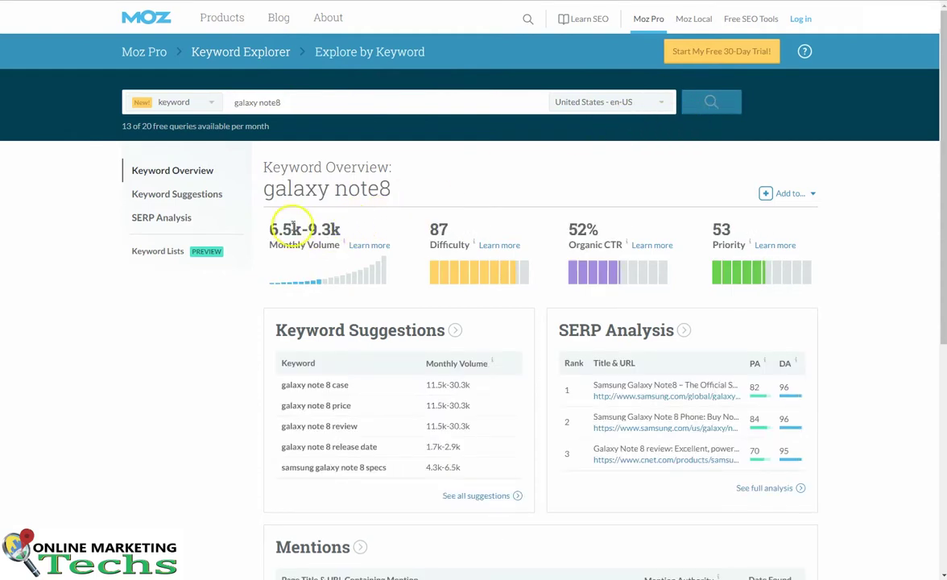
pyautogui.tripleClick(276, 229)
pyautogui.moveTo(271, 229); pyautogui.dragTo(323, 223)
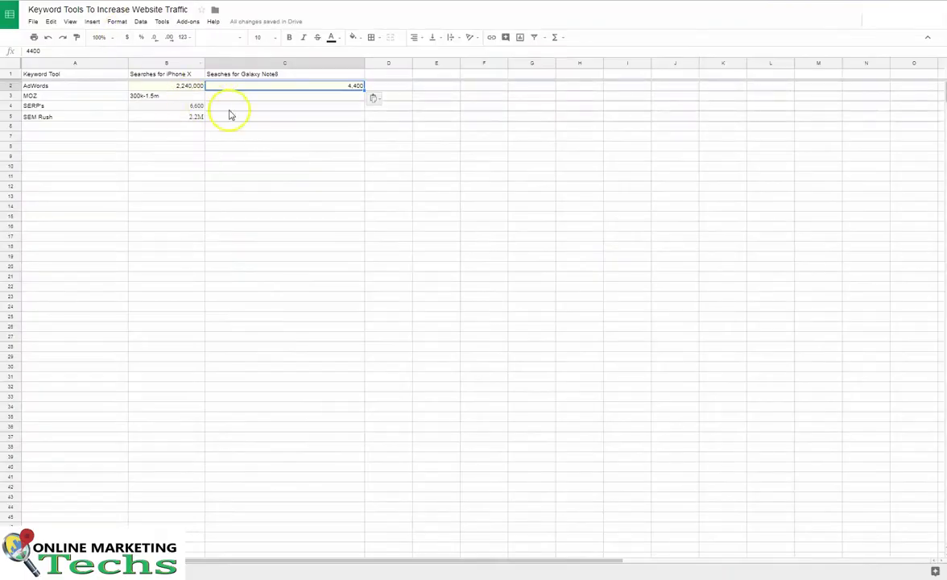
# - Paste 6.5k-9.3k into the MOZ Galaxy Note8 cell C3 and strip its bold styling to plain formatting
pyautogui.click(250, 97)
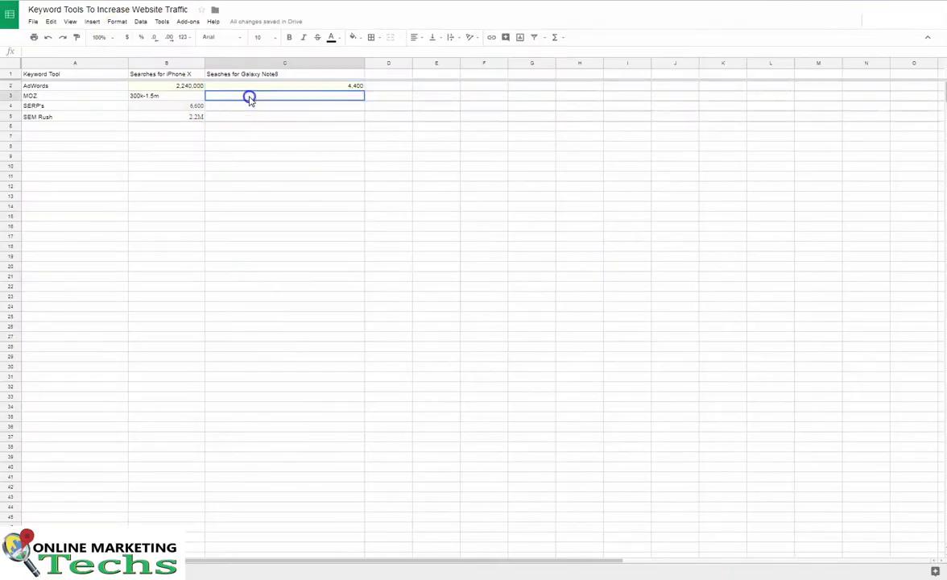
pyautogui.write('6.5k-9.3k')
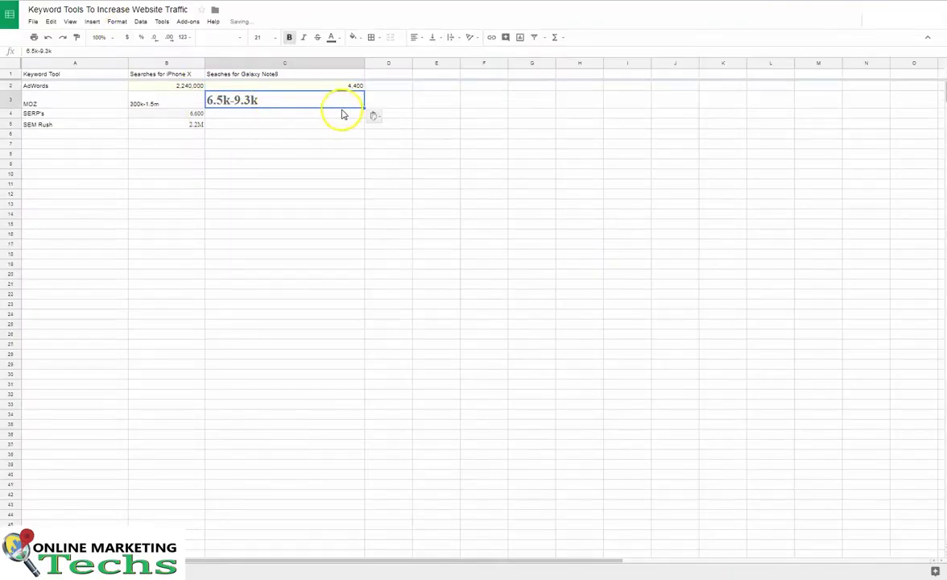
pyautogui.rightClick(400, 106)
pyautogui.click(421, 125)
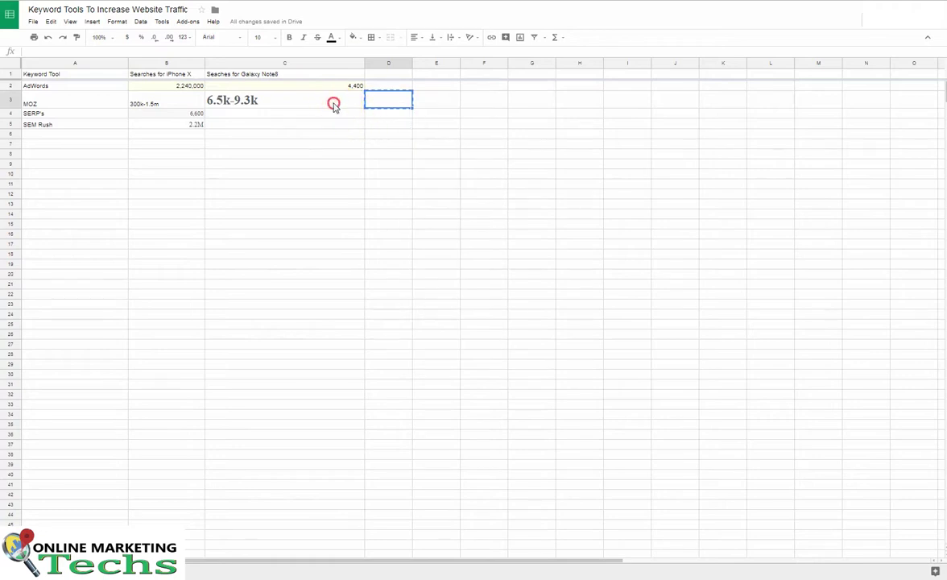
pyautogui.rightClick(331, 104)
pyautogui.moveTo(391, 149)
pyautogui.click(461, 162)
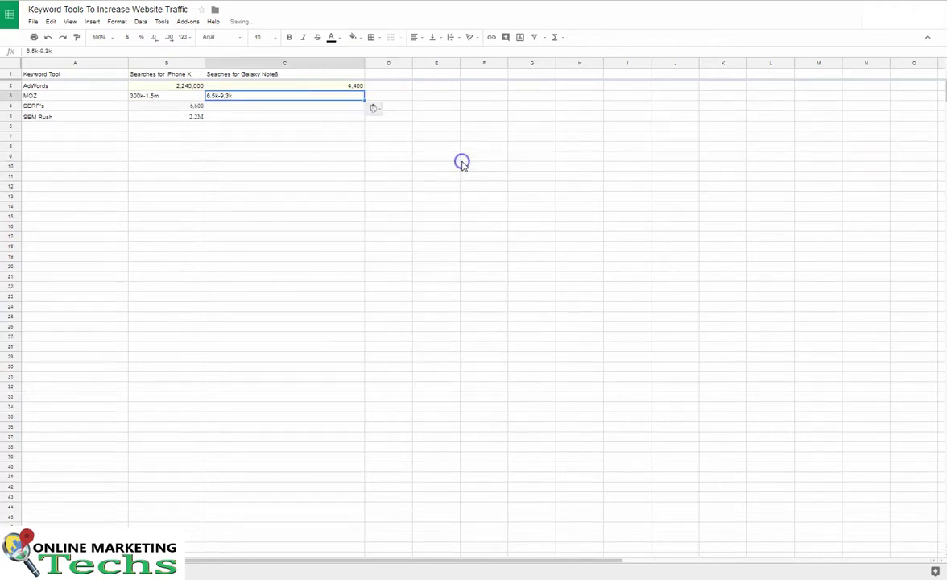
pyautogui.click(281, 160)
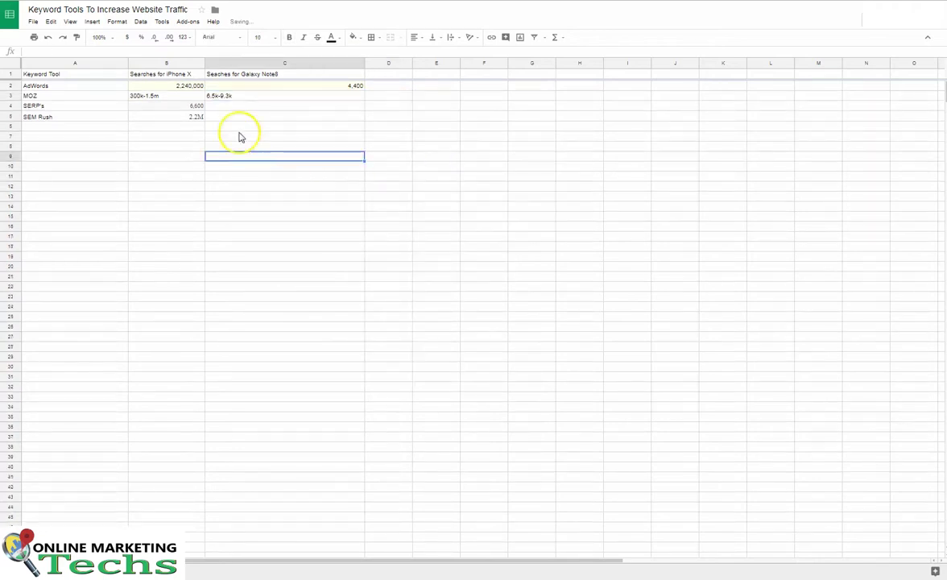
# - Review the AdWords and MOZ Galaxy Note8 values, then select the galaxy note8 keyword for copying
pyautogui.click(295, 85)
pyautogui.click(296, 96)
pyautogui.click(285, 85)
pyautogui.click(281, 97)
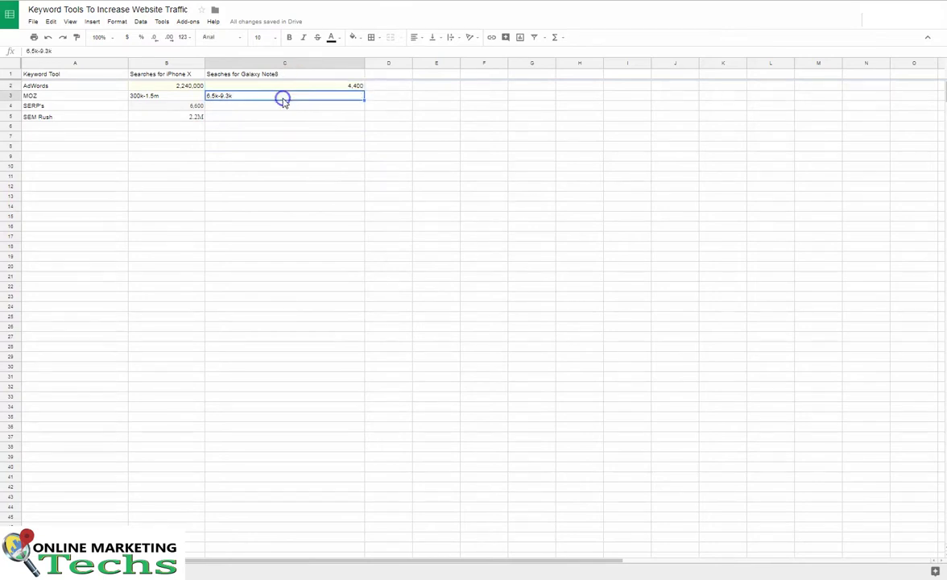
pyautogui.click(282, 111)
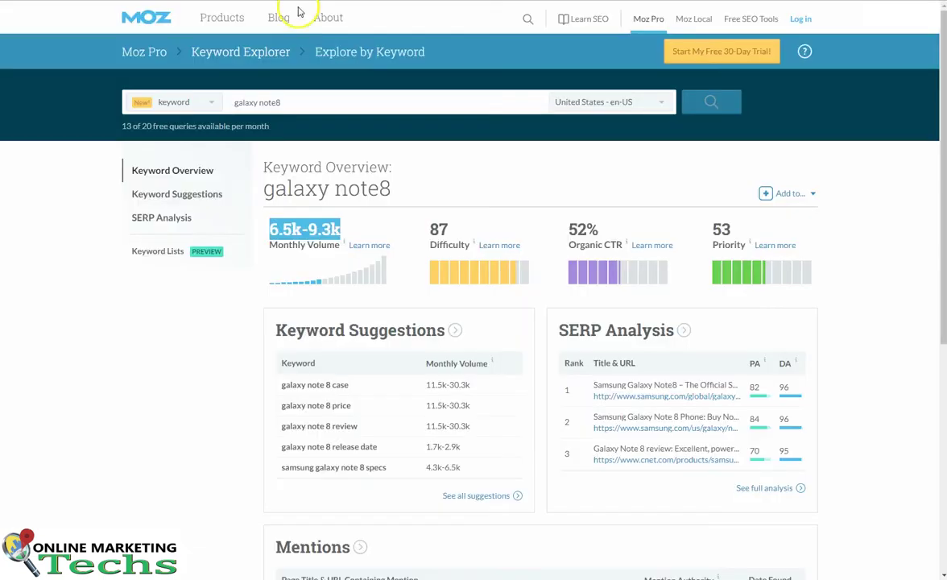
pyautogui.click(308, 106)
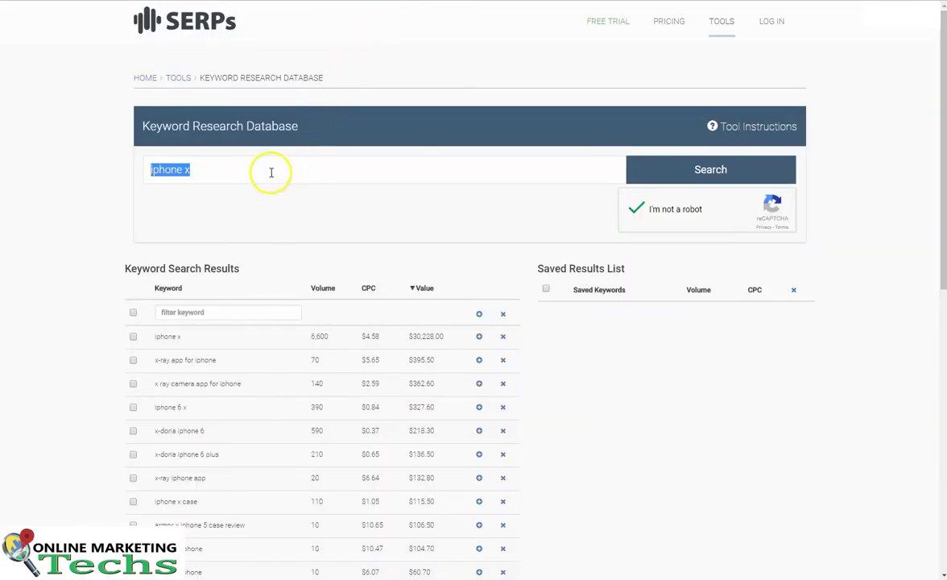
# - Search SERPs for galaxy note8, getting past the free-trial popup and reCAPTCHA, yielding 0 results
pyautogui.rightClick(270, 172)
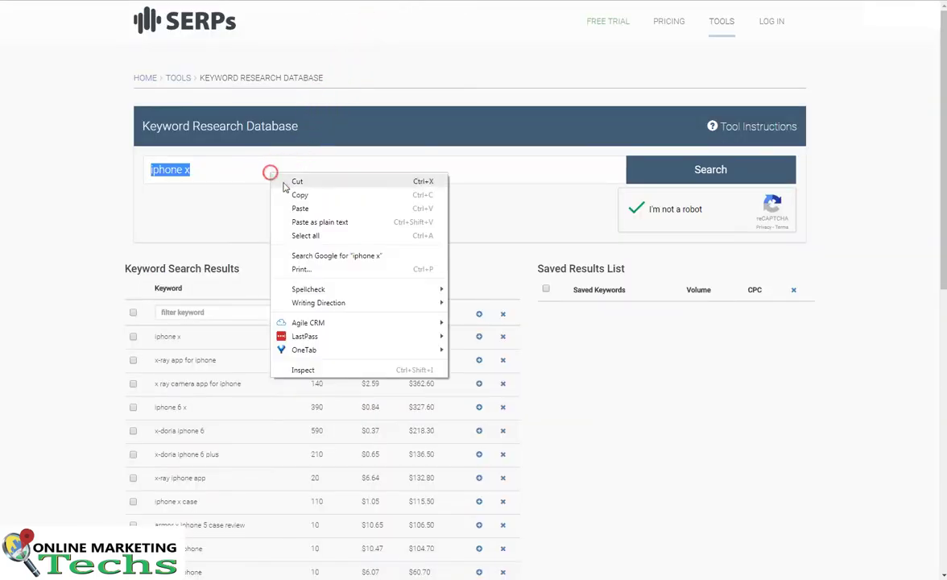
pyautogui.click(300, 208)
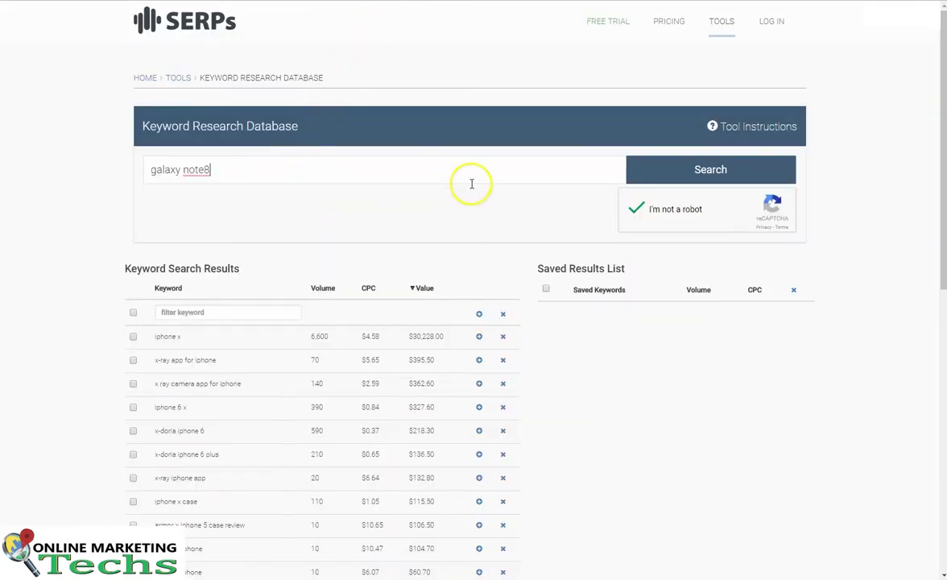
pyautogui.click(664, 174)
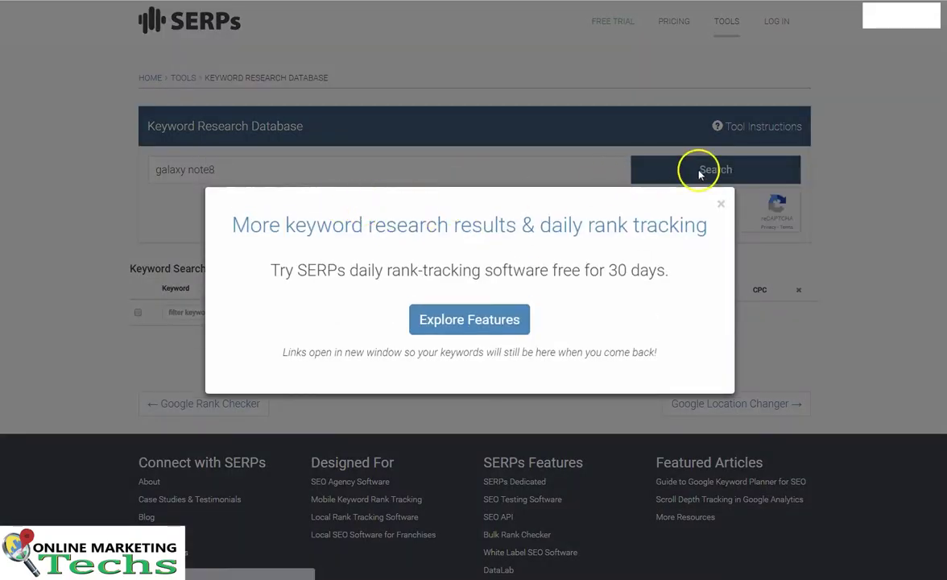
pyautogui.click(722, 202)
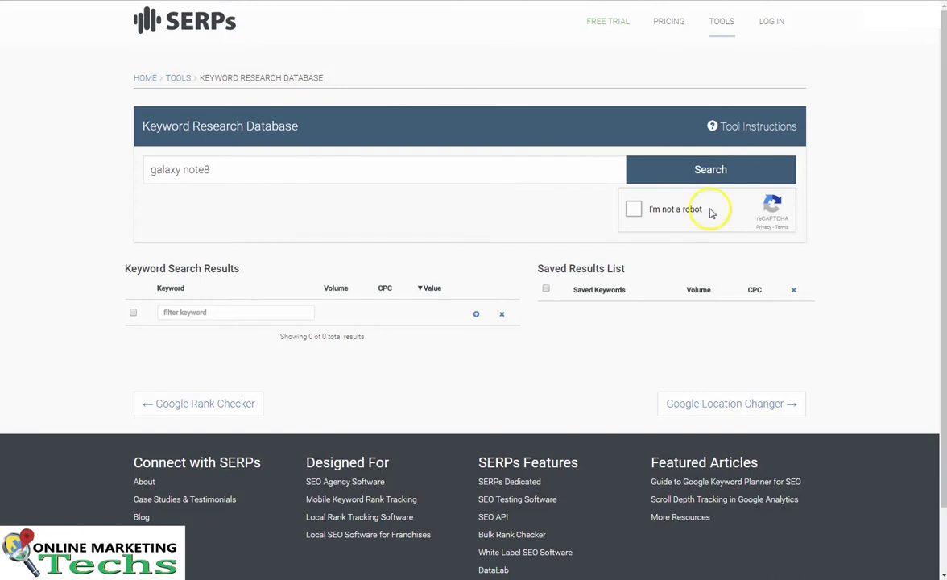
pyautogui.click(641, 212)
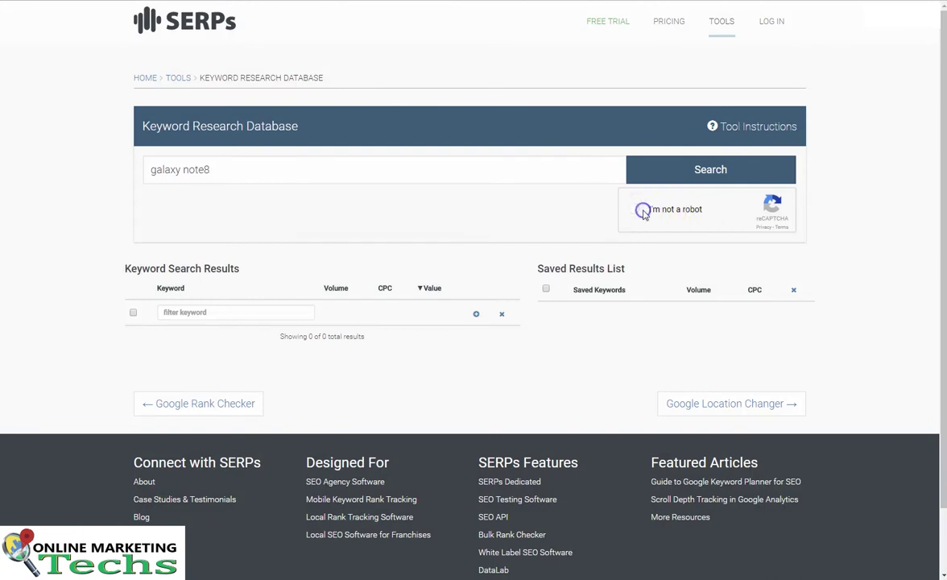
pyautogui.click(670, 173)
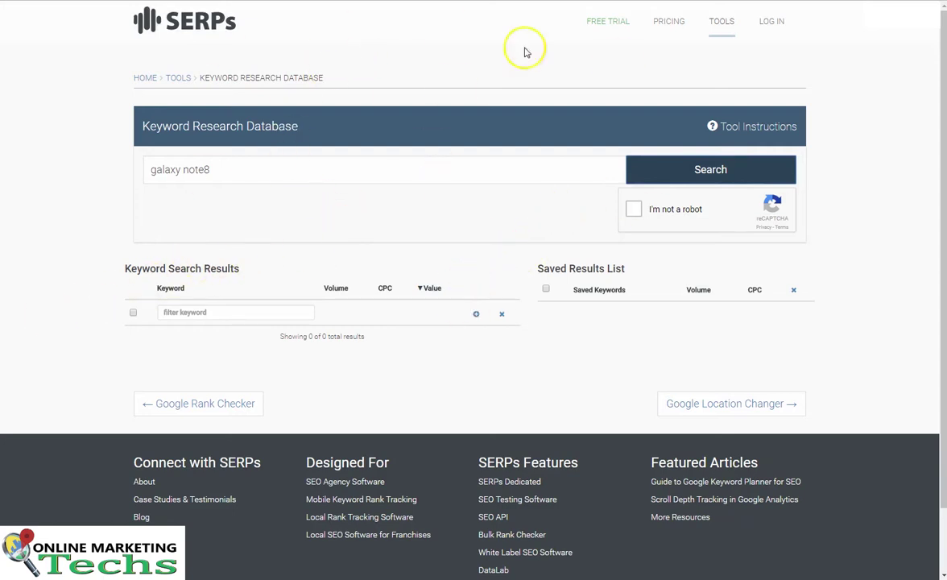
pyautogui.tripleClick(199, 166)
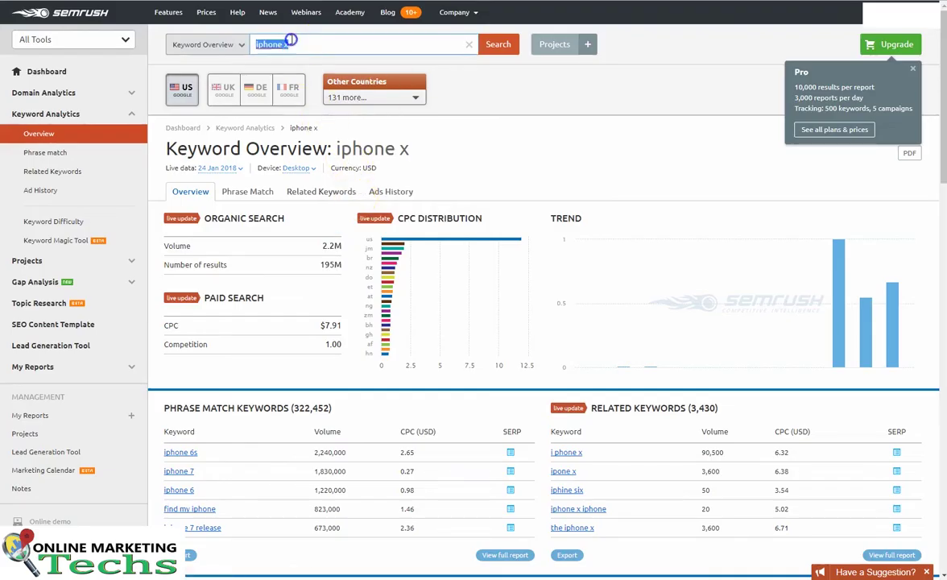
# - Run a SEMrush overview for galaxy note8 and select its 3.6K volume
pyautogui.tripleClick(291, 41)
pyautogui.hotkey('ctrl', 'v')
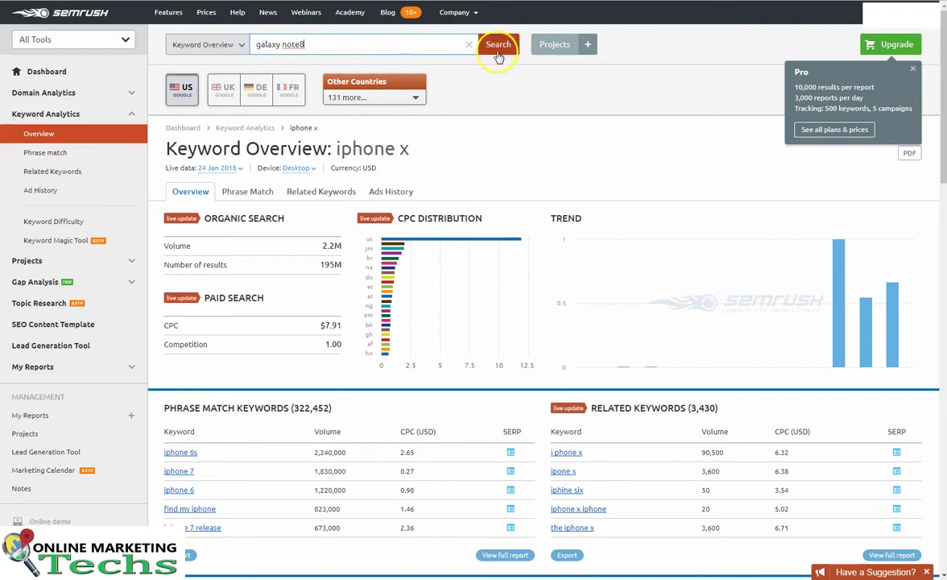
pyautogui.click(498, 46)
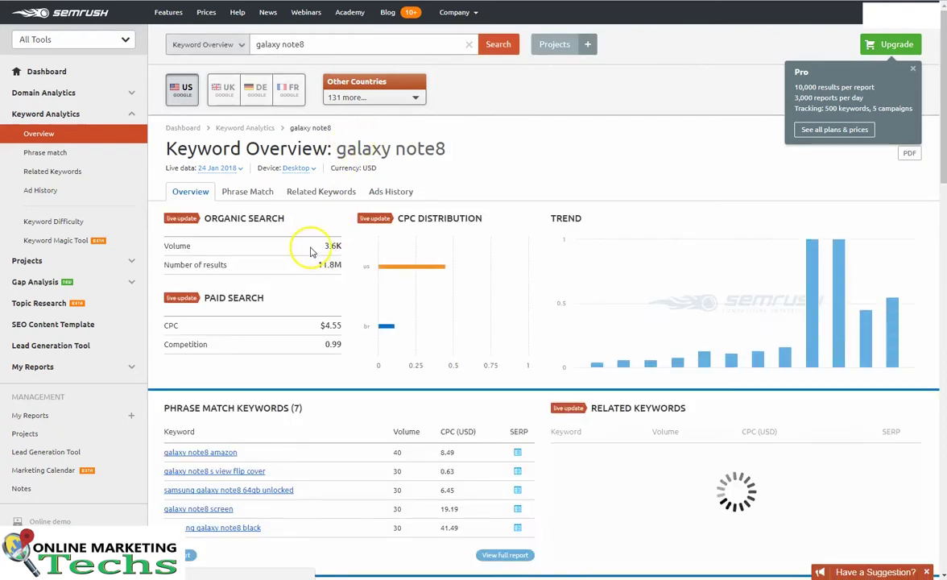
pyautogui.doubleClick(332, 247)
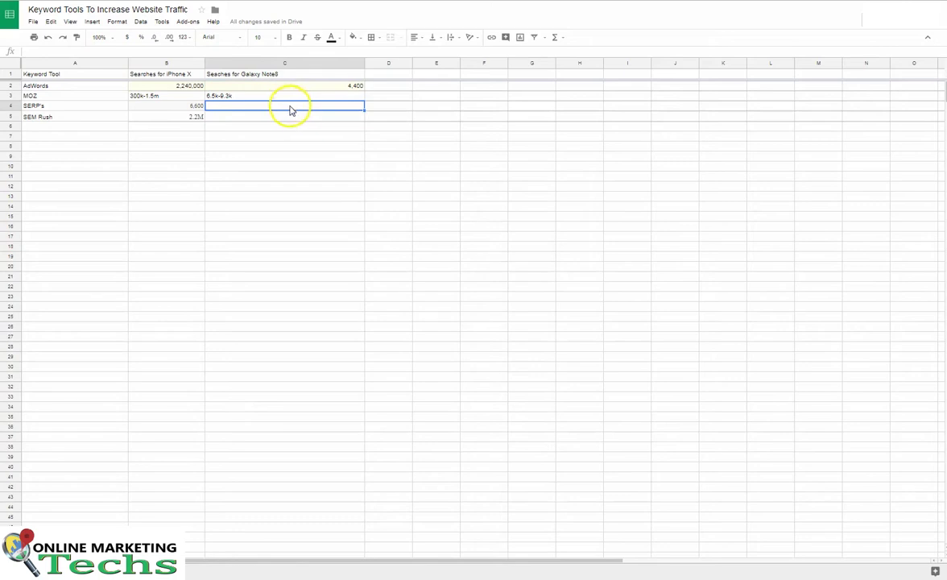
# - Enter 3.6K for SEM Rush in C5 and 0 for SERP's in C4
pyautogui.click(294, 118)
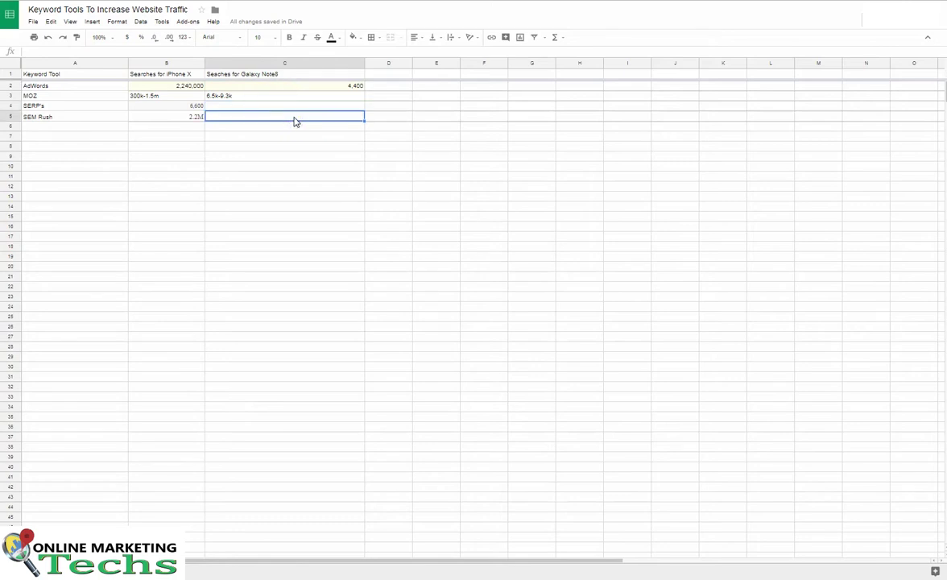
pyautogui.hotkey('ctrl', 'v')
pyautogui.click(294, 105)
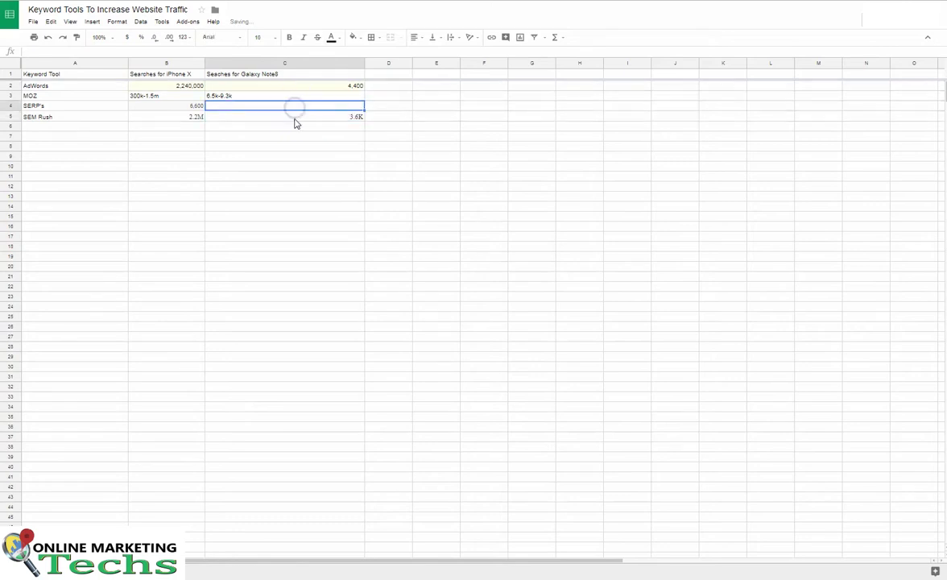
pyautogui.write('0')
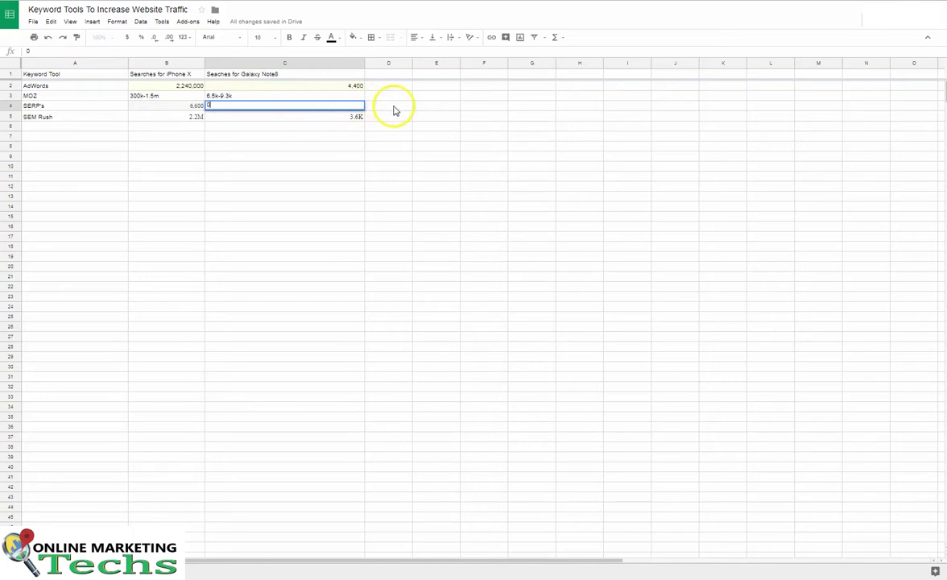
pyautogui.click(385, 98)
# - Review every Galaxy Note8 and iPhone X figure in columns C and B
pyautogui.click(351, 84)
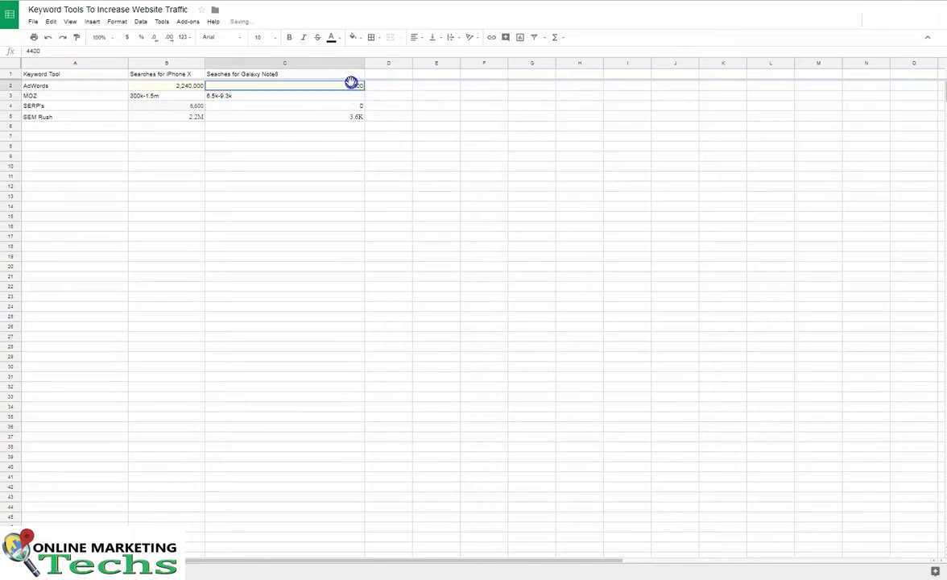
pyautogui.click(351, 97)
pyautogui.click(351, 106)
pyautogui.click(351, 113)
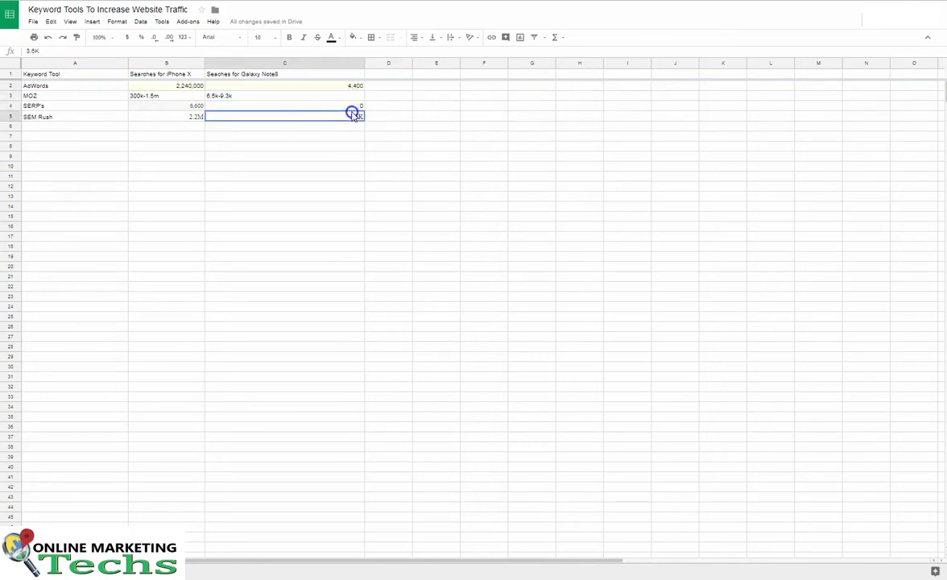
pyautogui.click(192, 86)
pyautogui.click(186, 96)
pyautogui.click(189, 106)
pyautogui.click(194, 116)
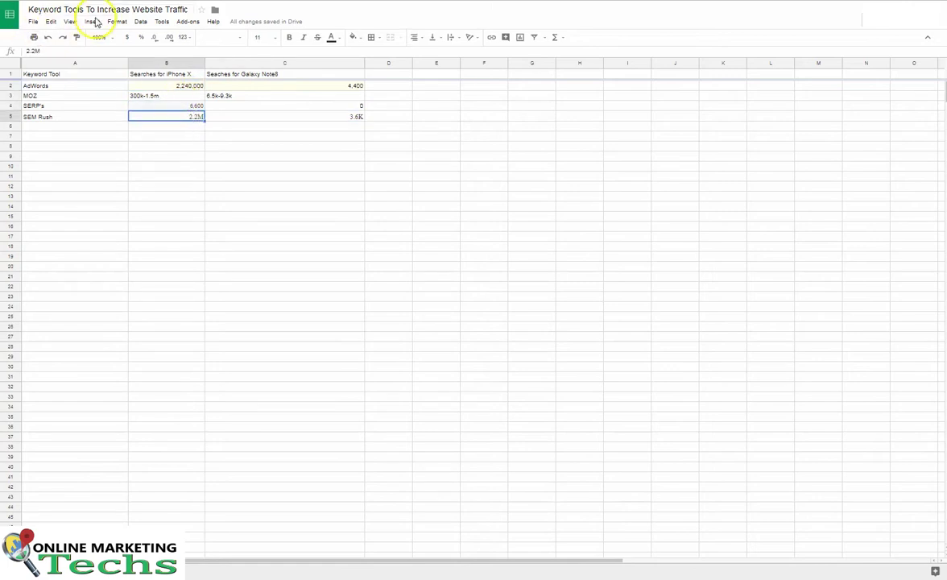
pyautogui.click(182, 75)
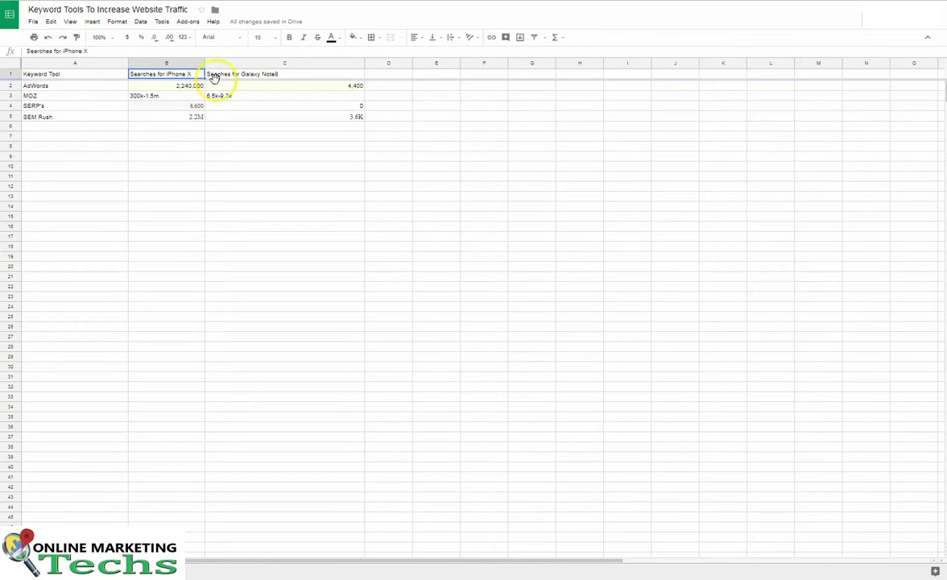
pyautogui.moveTo(171, 82); pyautogui.dragTo(182, 116)
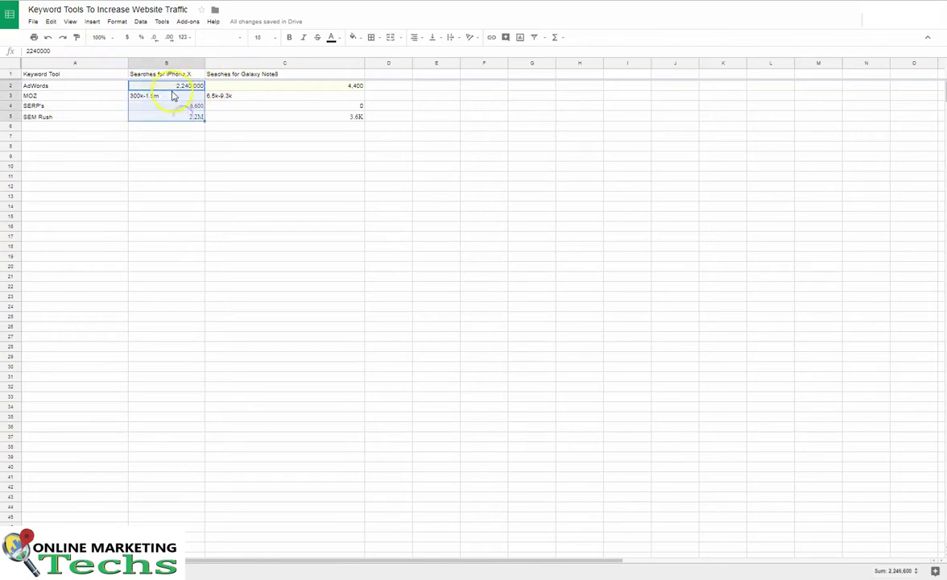
pyautogui.click(151, 73)
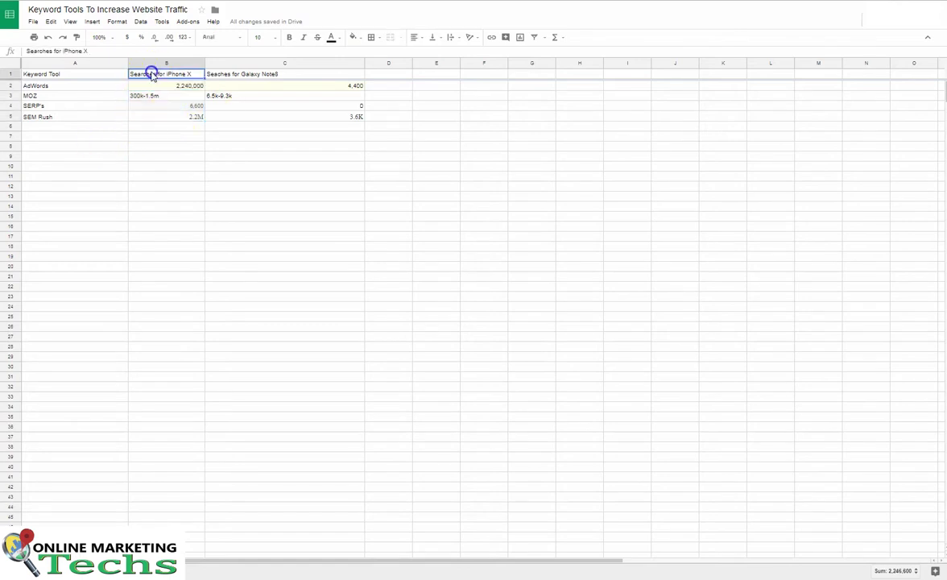
pyautogui.click(266, 75)
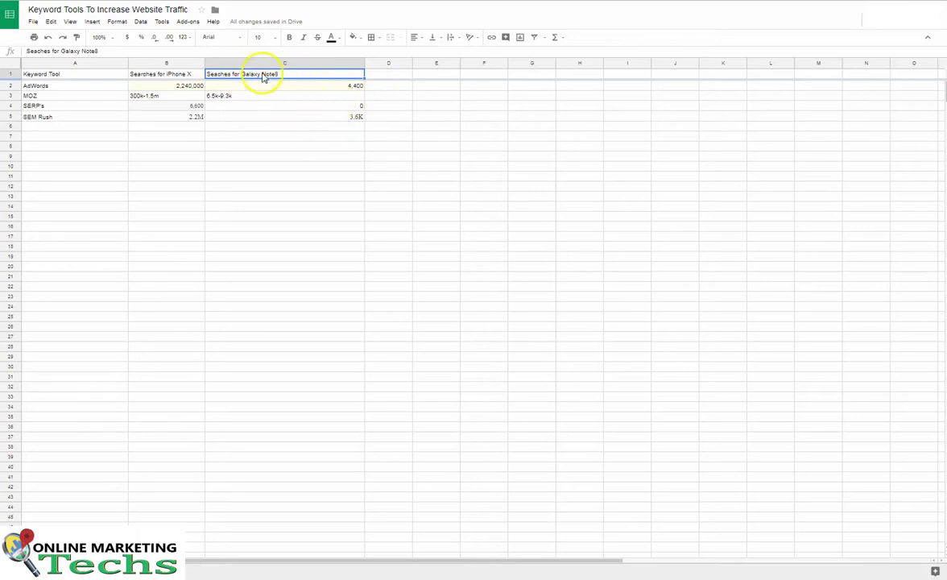
pyautogui.click(359, 105)
pyautogui.click(342, 117)
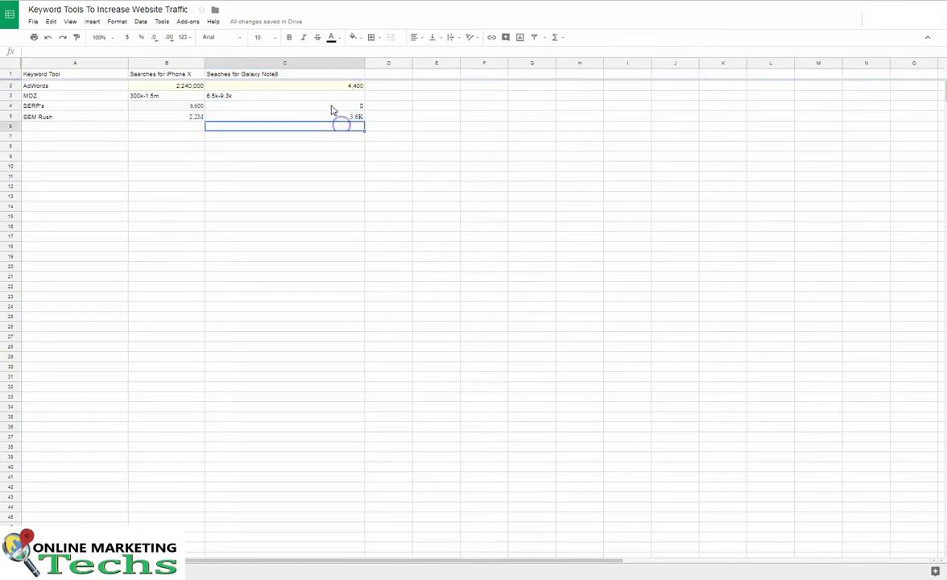
pyautogui.click(326, 105)
pyautogui.click(316, 86)
pyautogui.click(313, 96)
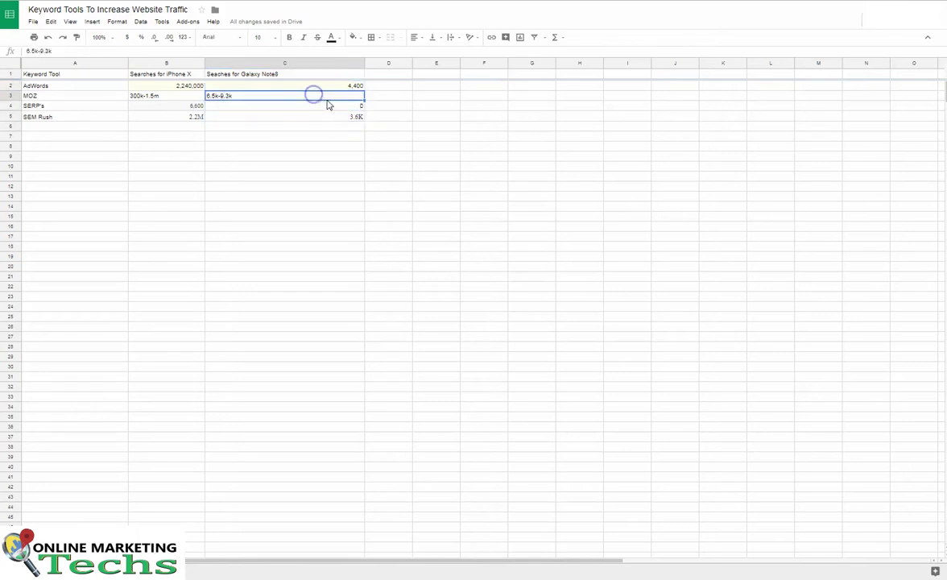
pyautogui.click(333, 115)
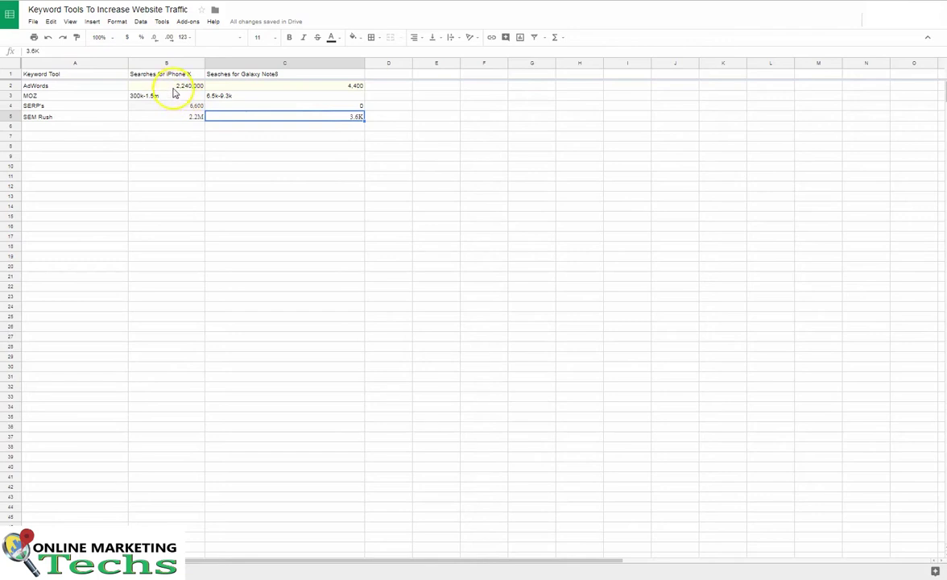
pyautogui.moveTo(171, 86); pyautogui.dragTo(313, 119)
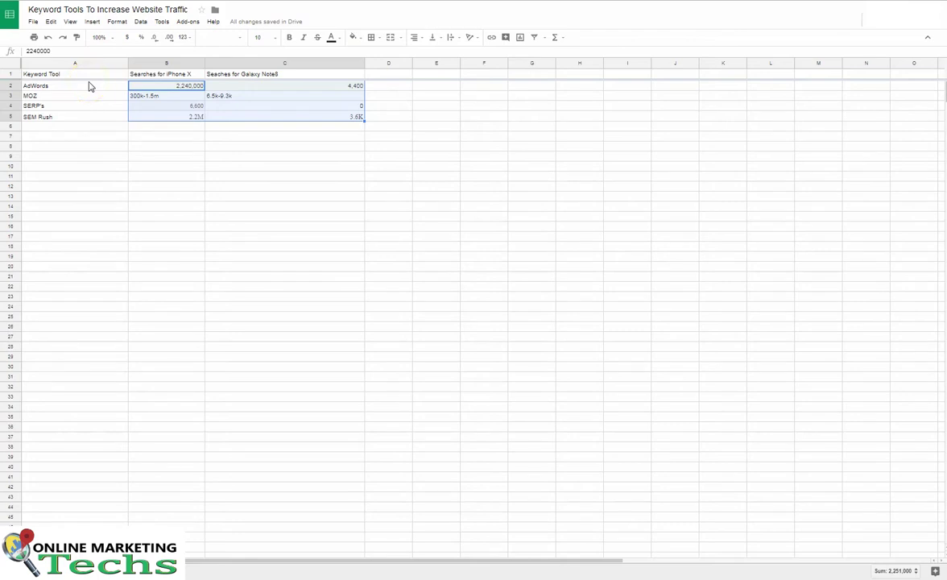
pyautogui.click(57, 85)
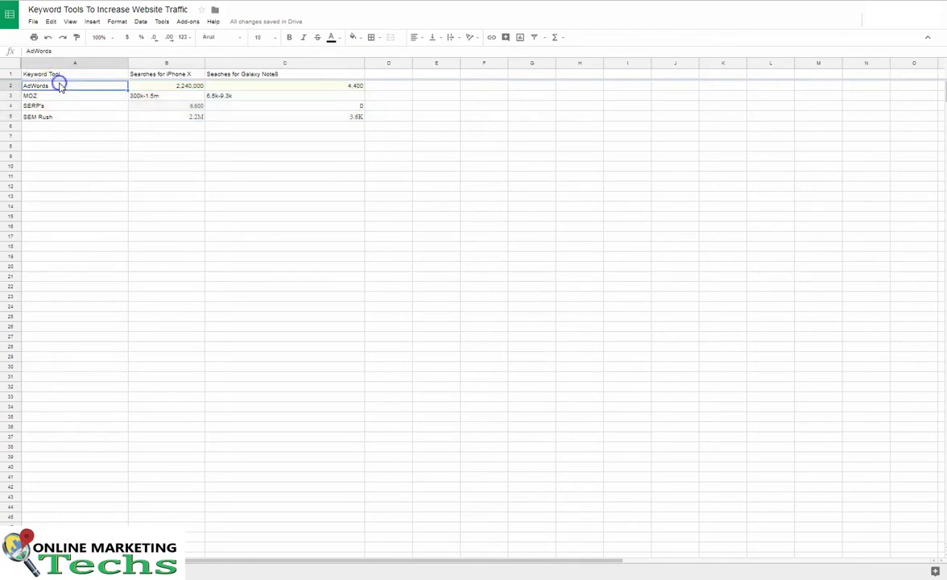